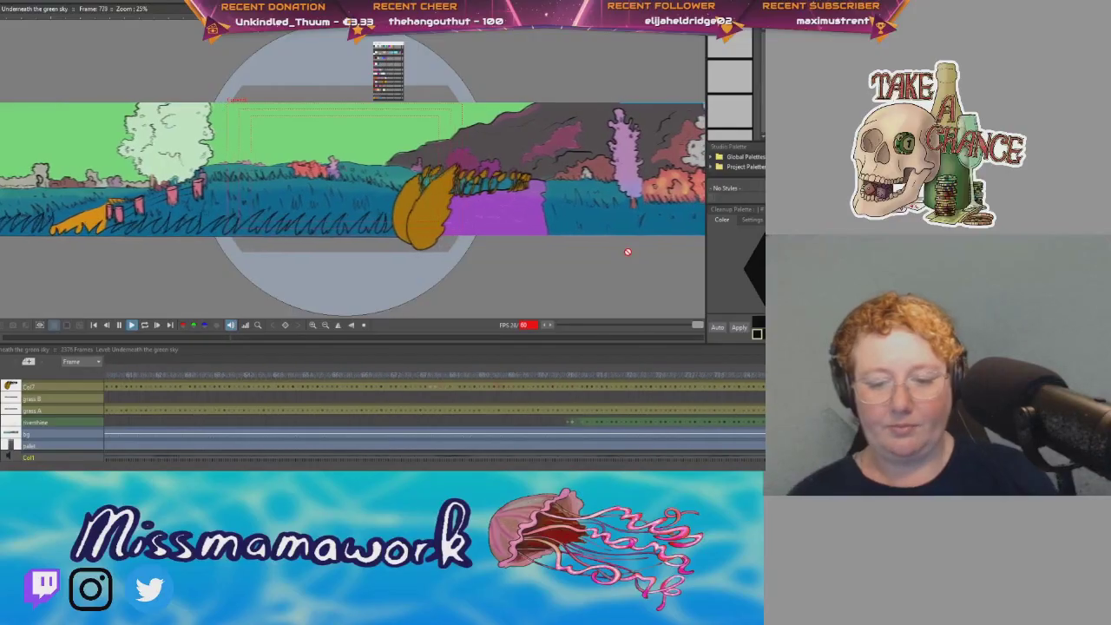
Step: Rename the plant animation's column in the timeline to Zoutstaarten
left_click(43, 385)
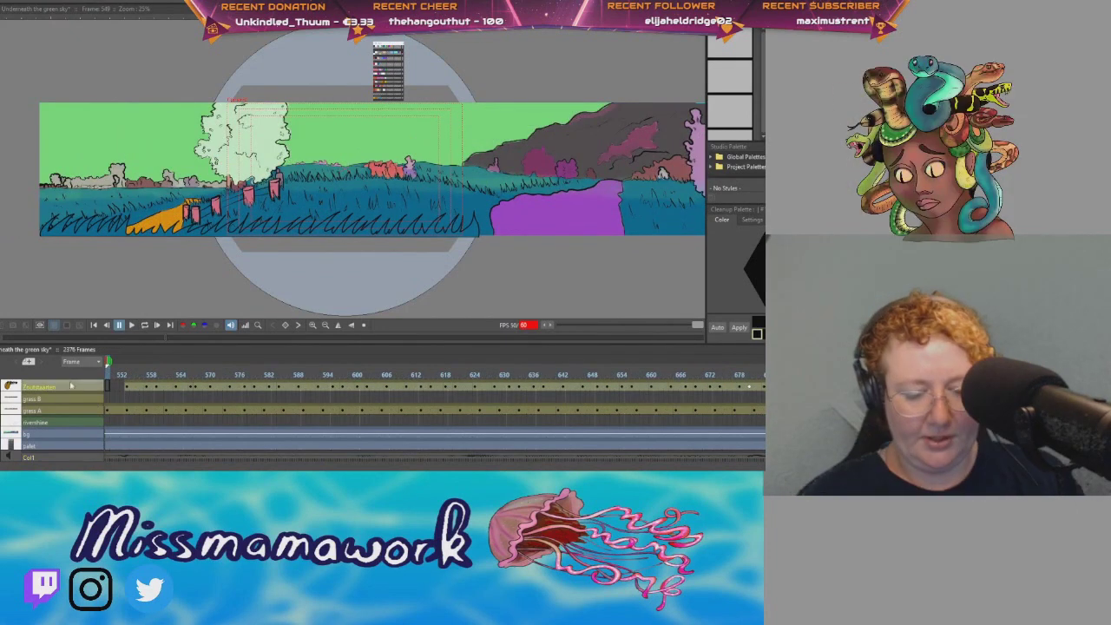
right_click(71, 383)
left_click(85, 396)
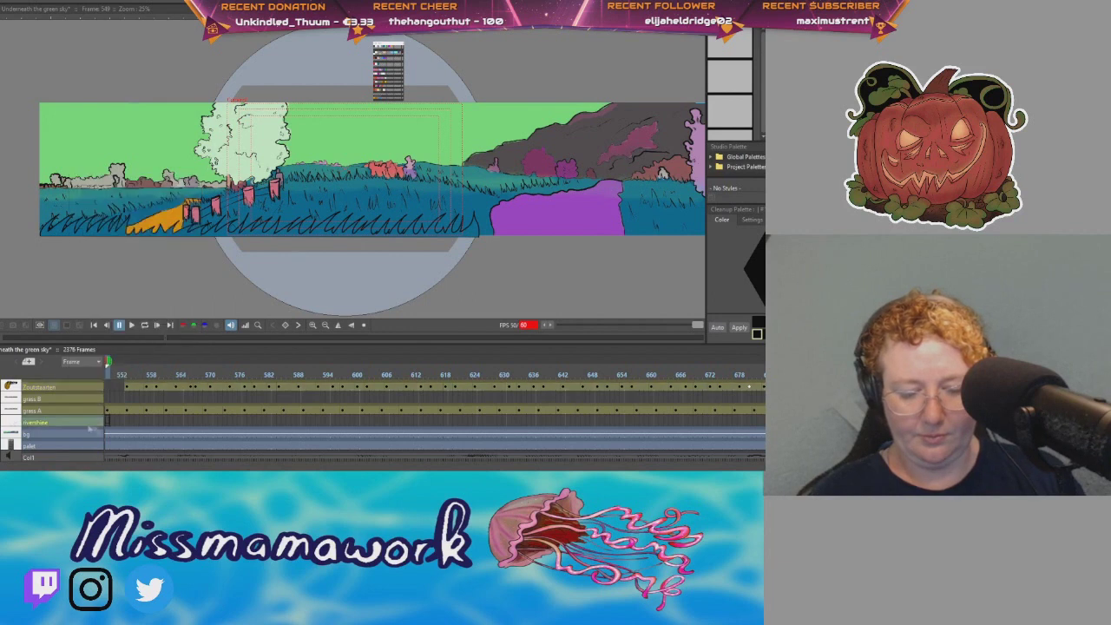
left_click(126, 387)
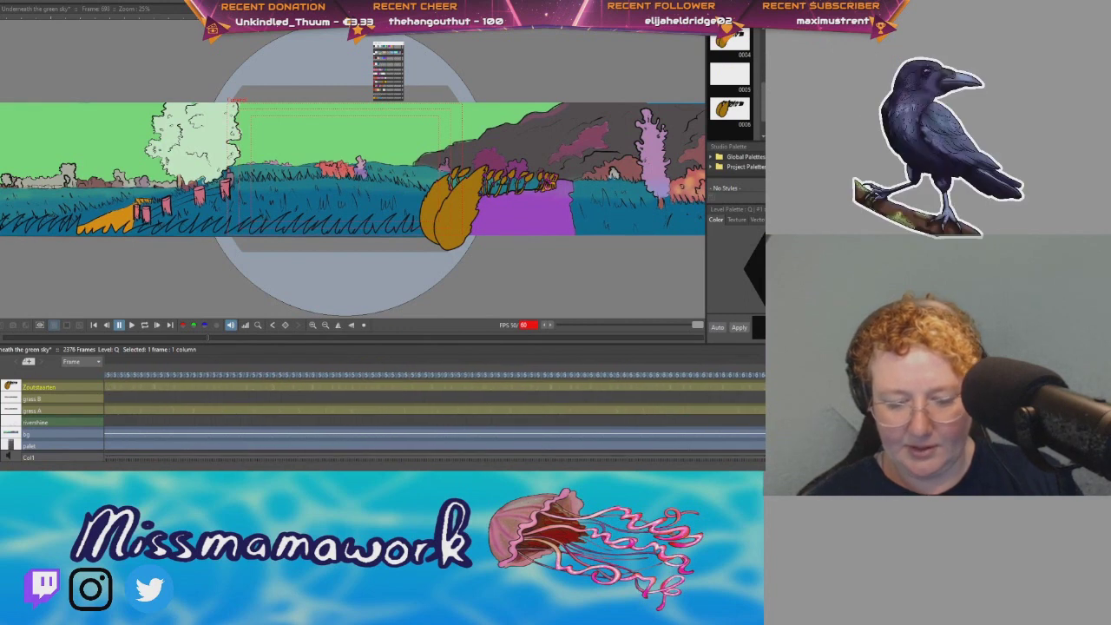
Step: Outline the two large overlapping jagged leaves on the blank drawing 5, offset from the neighbouring onion-skinned drawings
left_click(295, 387)
left_click(730, 74)
left_click_drag(187, 154, 185, 306)
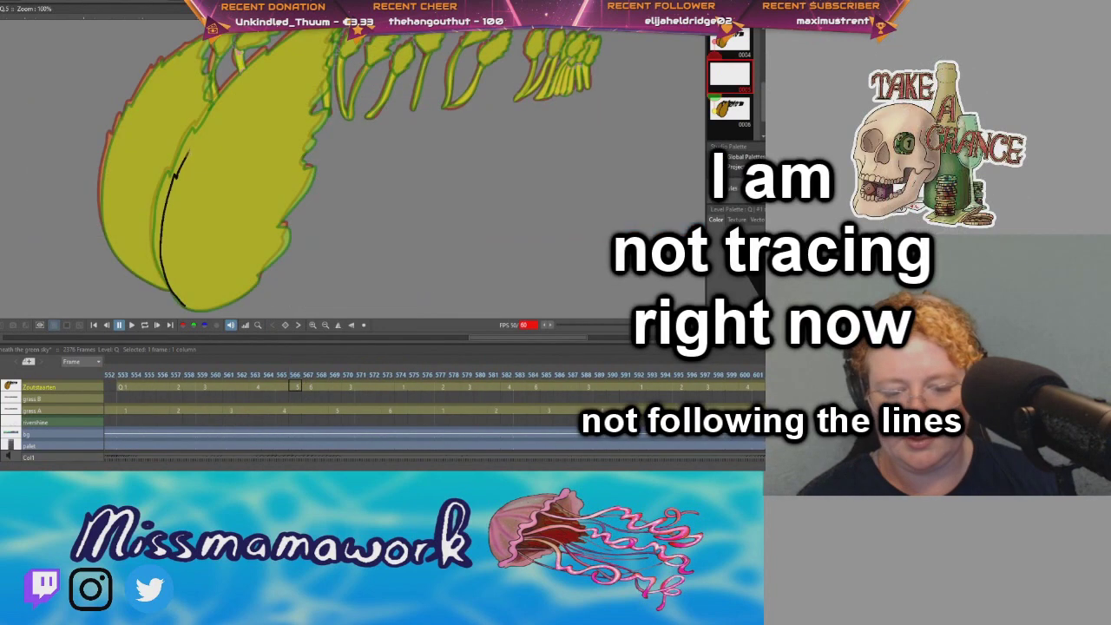
left_click_drag(279, 57, 342, 30)
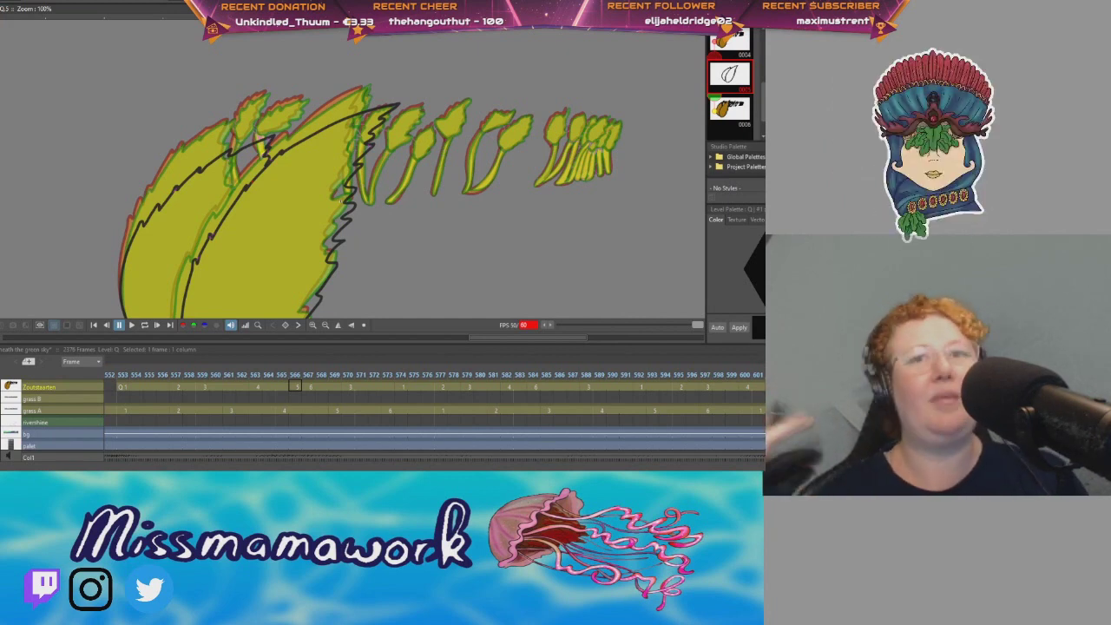
Step: Outline the small jagged leaves behind the large ones and the first pair of stems beside the front leaf
scroll(274, 122, "up", 1)
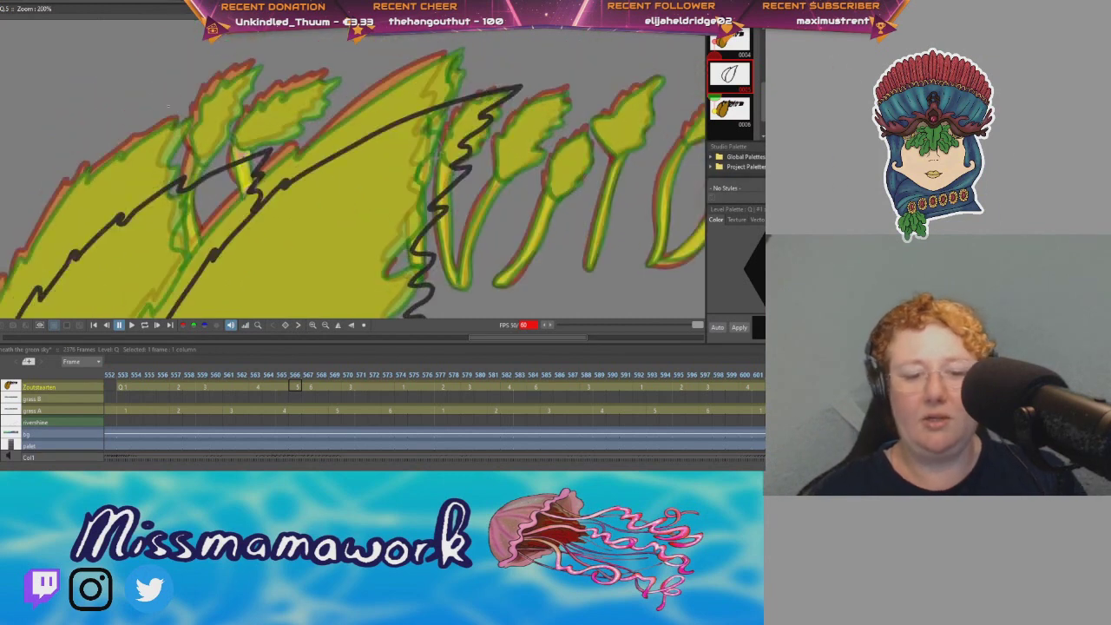
mouse_move(228, 135)
left_mouse_down()
mouse_move(252, 106)
mouse_move(299, 90)
mouse_move(280, 126)
mouse_move(228, 160)
mouse_move(296, 140)
mouse_move(257, 189)
mouse_move(296, 141)
left_mouse_up()
left_click_drag(353, 106, 290, 144)
mouse_move(506, 231)
left_mouse_down()
mouse_move(306, 187)
mouse_move(314, 139)
left_mouse_up()
mouse_move(246, 174)
left_mouse_down()
mouse_move(271, 125)
mouse_move(295, 107)
left_mouse_up()
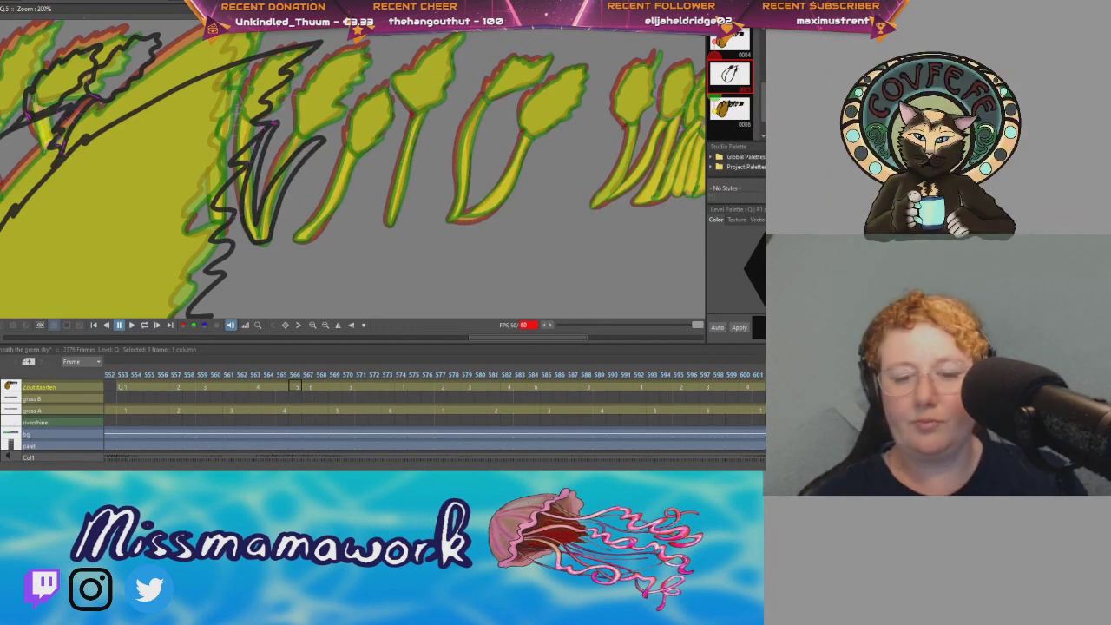
Step: Draw the jagged bud outlines on top of the first pair of stems beside the large front leaf
left_click_drag(325, 57, 323, 50)
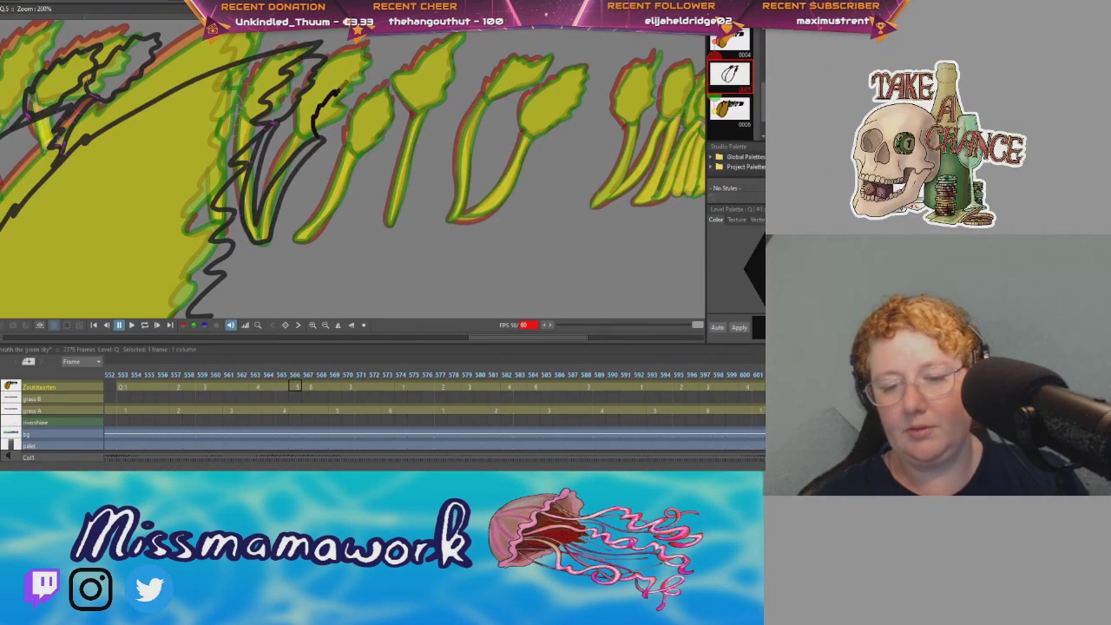
left_click_drag(388, 87, 321, 139)
left_click_drag(464, 164, 330, 174)
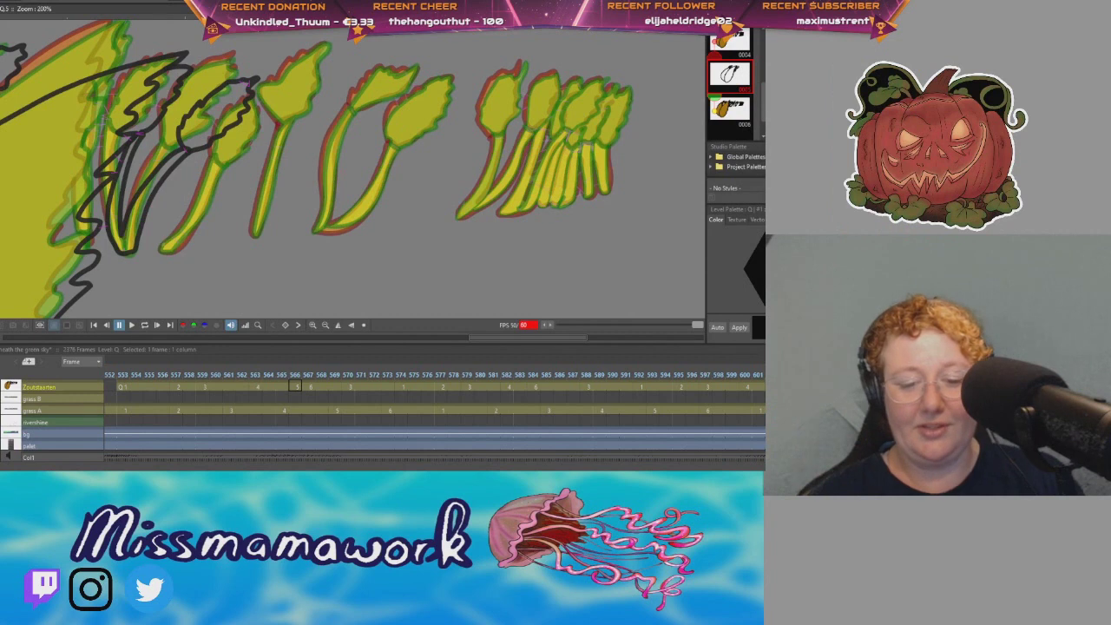
Step: Outline the third stem and its jagged bud beside the first pair of stems on drawing 5
key("c")
left_click(174, 246)
key("b")
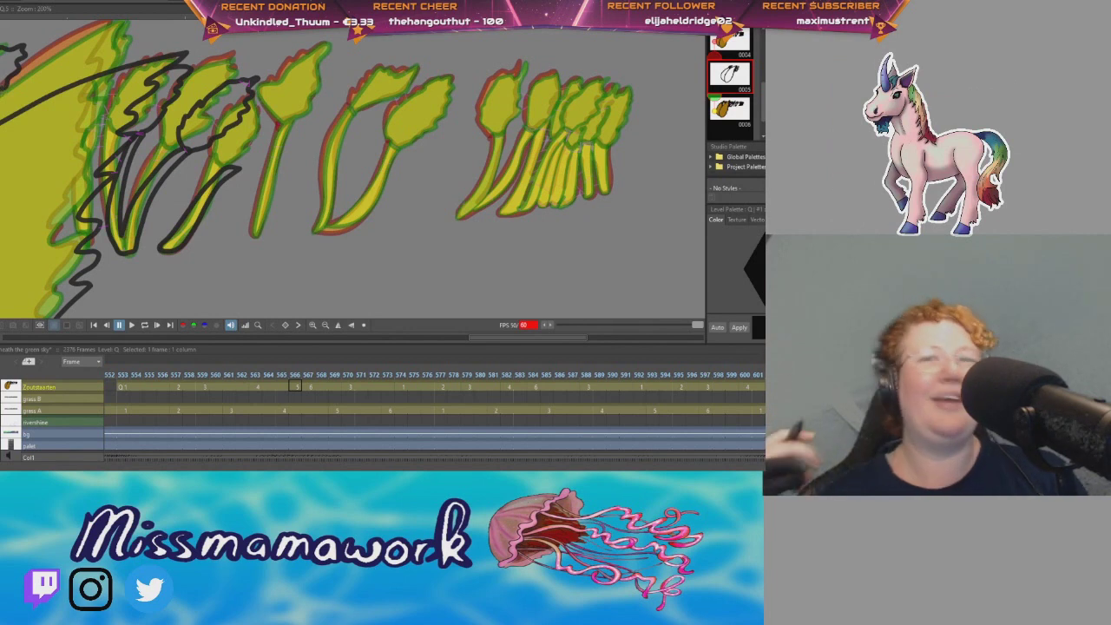
mouse_move(226, 164)
left_mouse_down()
mouse_move(235, 110)
mouse_move(258, 106)
mouse_move(274, 132)
mouse_move(236, 169)
left_mouse_up()
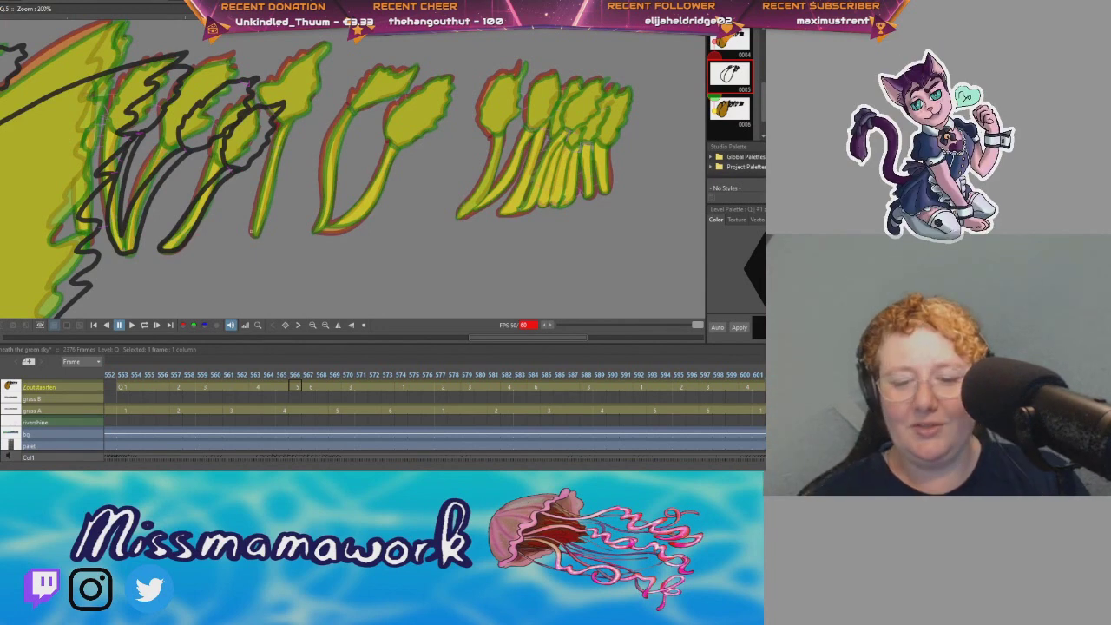
Step: Outline the straight fourth stem and draw its jagged bud tilted toward the V-shaped stem pair
left_click_drag(294, 137, 317, 119)
left_click_drag(262, 227, 255, 234)
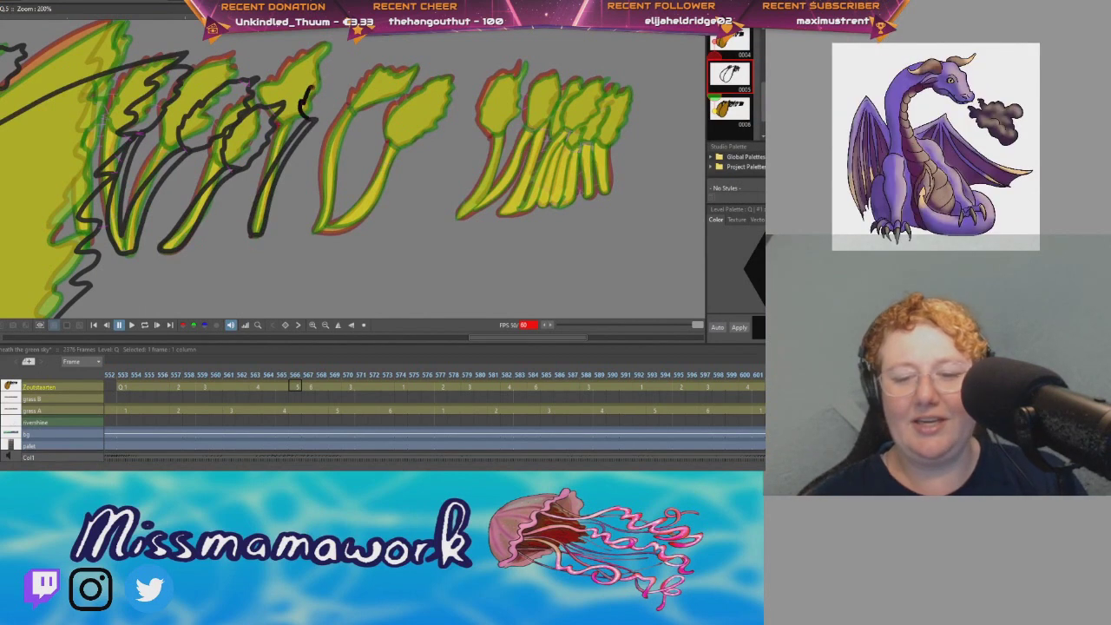
left_click_drag(373, 85, 309, 119)
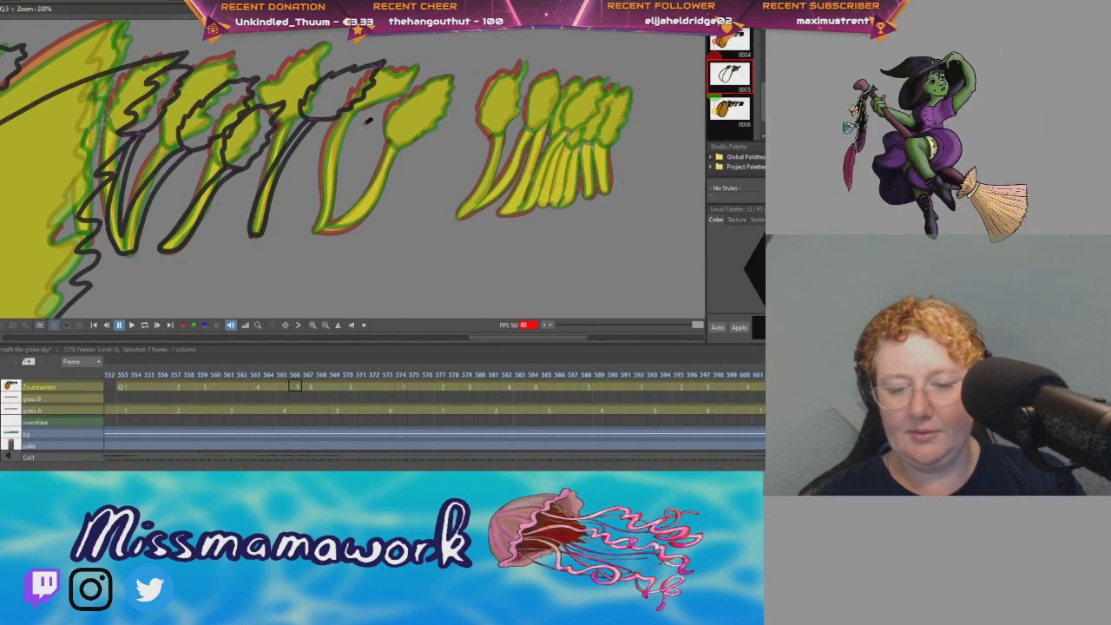
Step: Outline the V-shaped pair of curved stems and draw a jagged bud on each of them
mouse_move(336, 229)
left_mouse_down()
mouse_move(435, 157)
mouse_move(342, 210)
mouse_move(373, 123)
left_mouse_up()
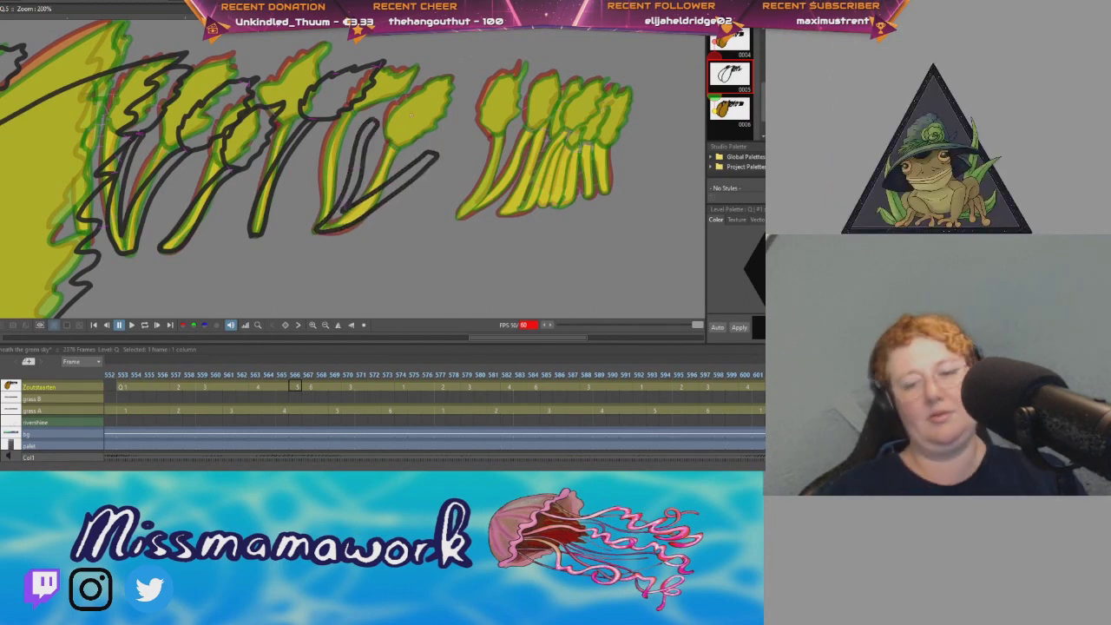
left_click_drag(454, 140, 325, 176)
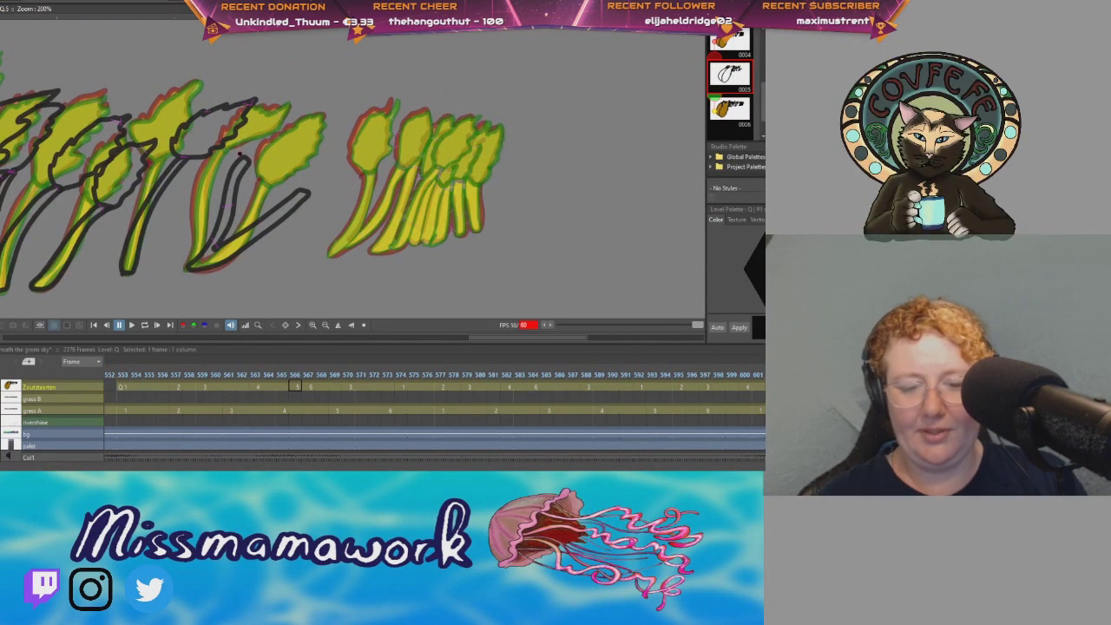
left_click_drag(258, 161, 239, 153)
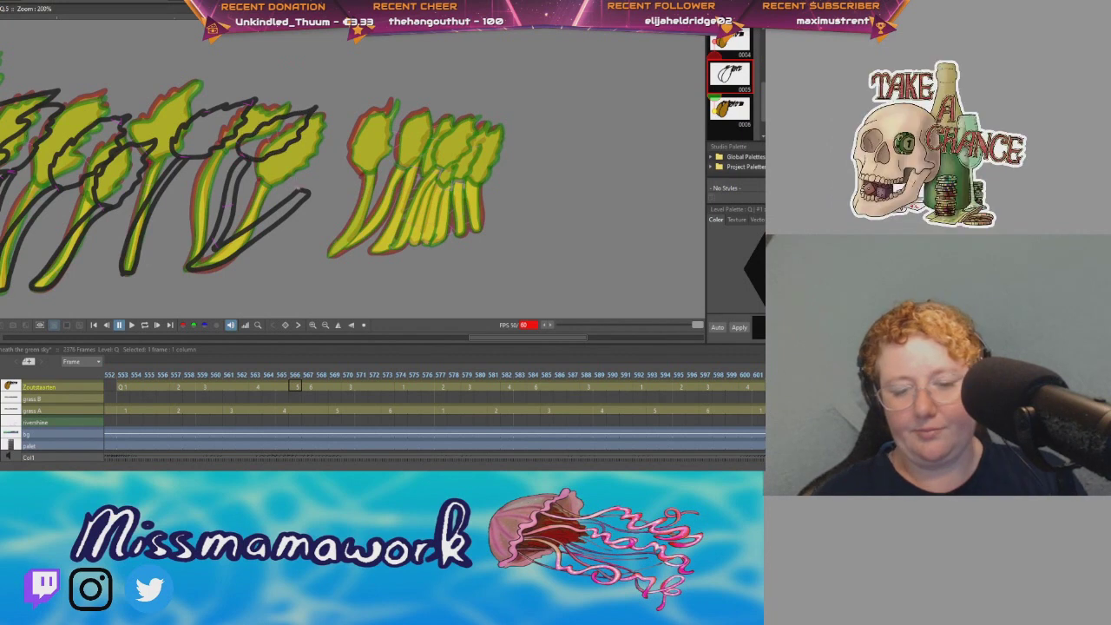
left_click_drag(354, 130, 307, 192)
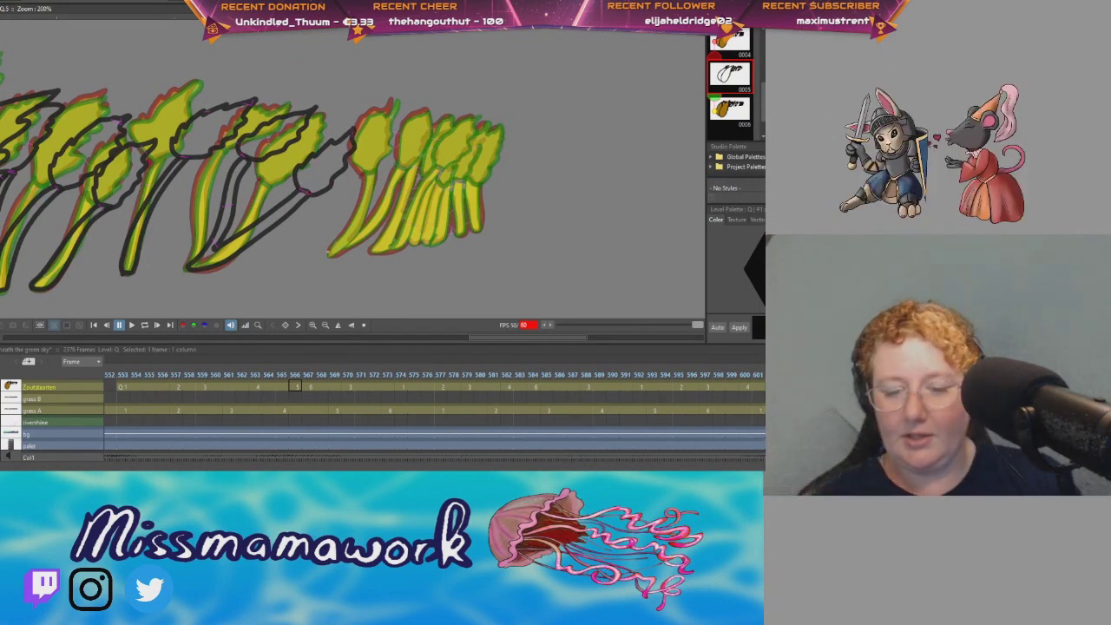
Step: Outline the dense cluster of short stems at the far end of the plant row
left_click_drag(327, 253, 388, 173)
mouse_move(370, 236)
left_mouse_down()
mouse_move(329, 254)
mouse_move(384, 228)
left_mouse_up()
left_click_drag(472, 194, 490, 182)
mouse_move(465, 183)
left_mouse_down()
mouse_move(471, 204)
mouse_move(410, 176)
mouse_move(404, 226)
left_mouse_up()
mouse_move(421, 188)
left_mouse_down()
mouse_move(410, 226)
mouse_move(420, 229)
left_mouse_up()
left_click_drag(447, 204, 440, 224)
left_click_drag(463, 208, 459, 226)
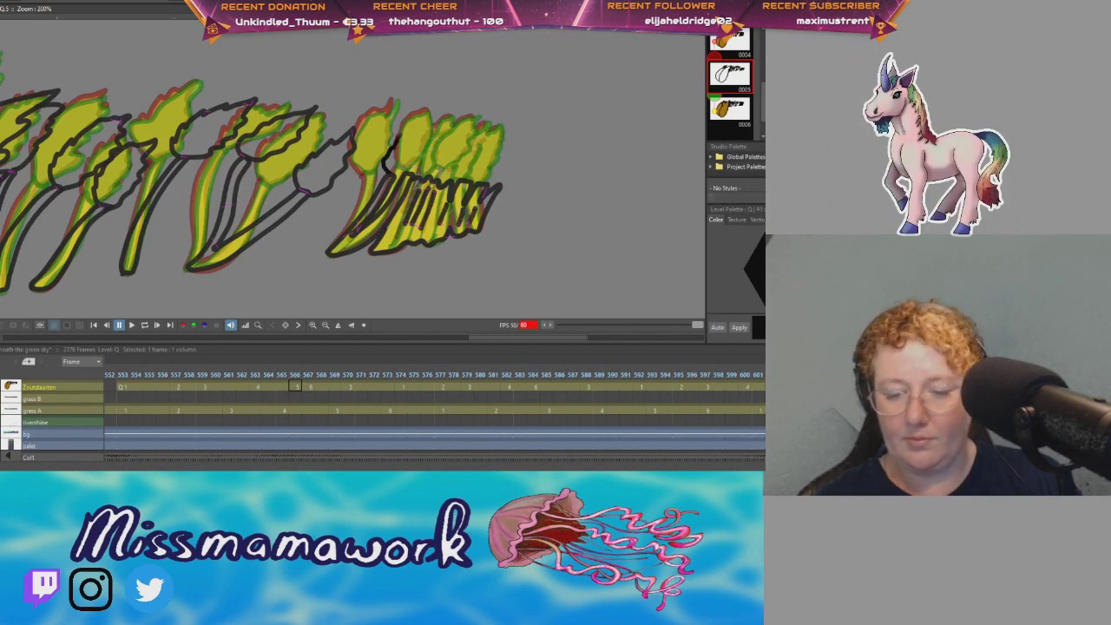
Step: Draw the overlapping jagged buds on top of the dense stem cluster on drawing 5
left_click_drag(431, 141, 408, 173)
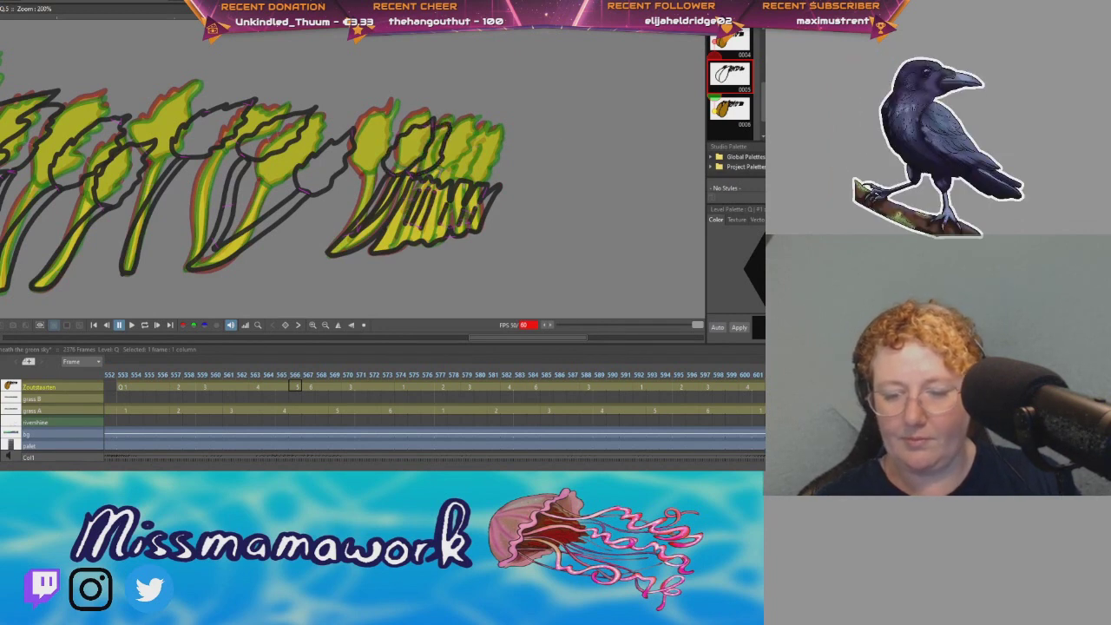
mouse_move(462, 132)
left_mouse_down()
mouse_move(533, 156)
mouse_move(498, 185)
left_mouse_up()
left_click_drag(465, 151, 448, 169)
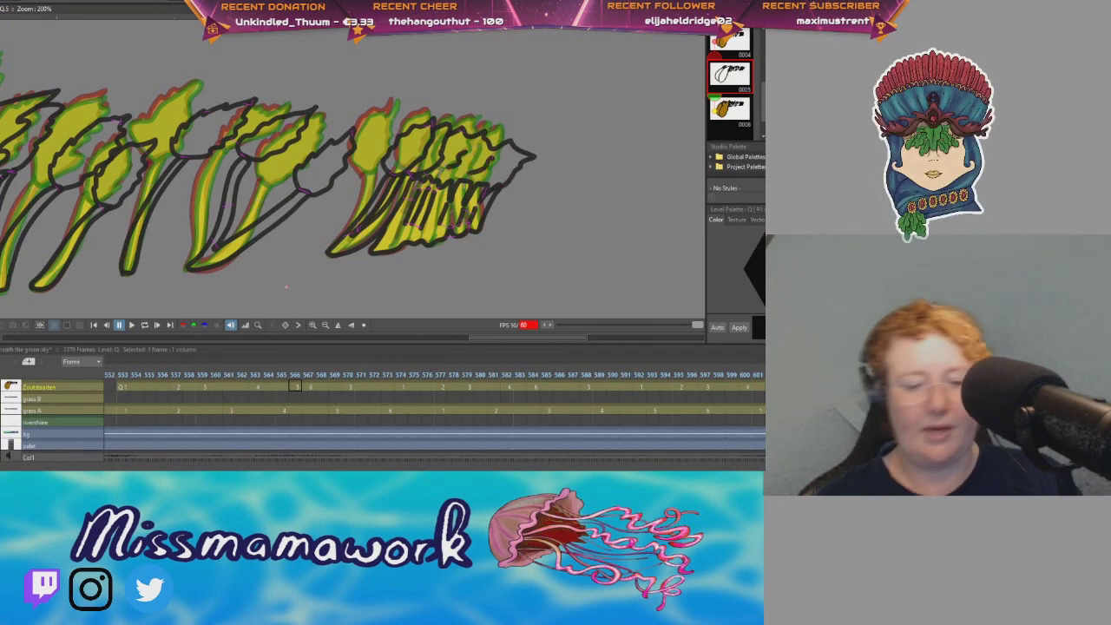
Step: Fill the outlined stems on drawing 5 with the bright yellow-orange style
key("2")
key("f")
left_click_drag(352, 236, 475, 215)
mouse_move(261, 224)
left_mouse_down()
mouse_move(209, 251)
mouse_move(90, 249)
mouse_move(524, 173)
left_mouse_up()
left_click(434, 192)
left_click(241, 95)
Step: Fill the large leaves and the buds on drawing 5 with the darker ochre style
key("3")
mouse_move(286, 156)
left_mouse_down()
mouse_move(227, 59)
mouse_move(521, 77)
mouse_move(644, 54)
left_mouse_up()
left_click_drag(644, 54, 250, 139)
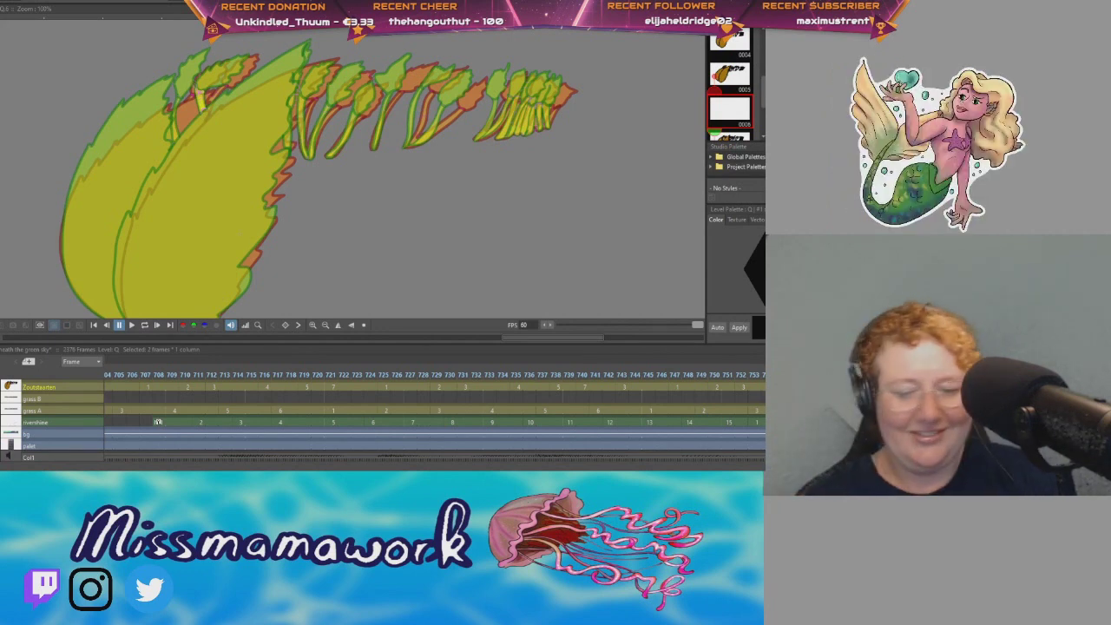
Step: Outline the large jagged front leaf on the blank drawing 6, using the onion-skinned neighbouring drawings as guides
left_click_drag(255, 222, 243, 240)
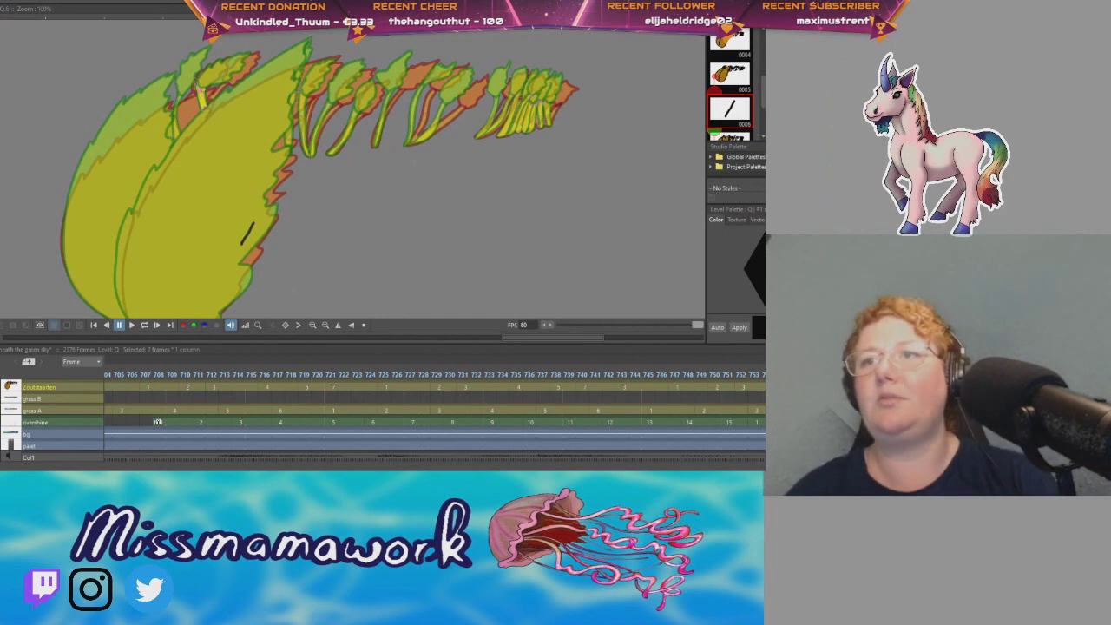
key("ctrl+z")
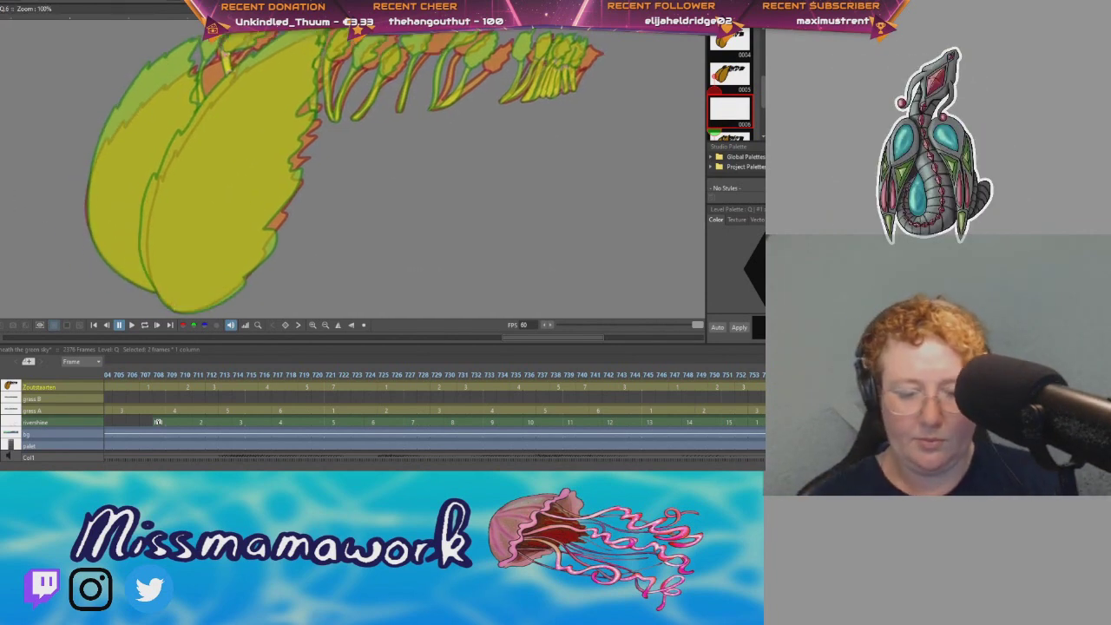
mouse_move(140, 225)
left_mouse_down()
mouse_move(180, 134)
mouse_move(228, 74)
mouse_move(313, 21)
left_mouse_up()
left_click_drag(285, 167, 275, 189)
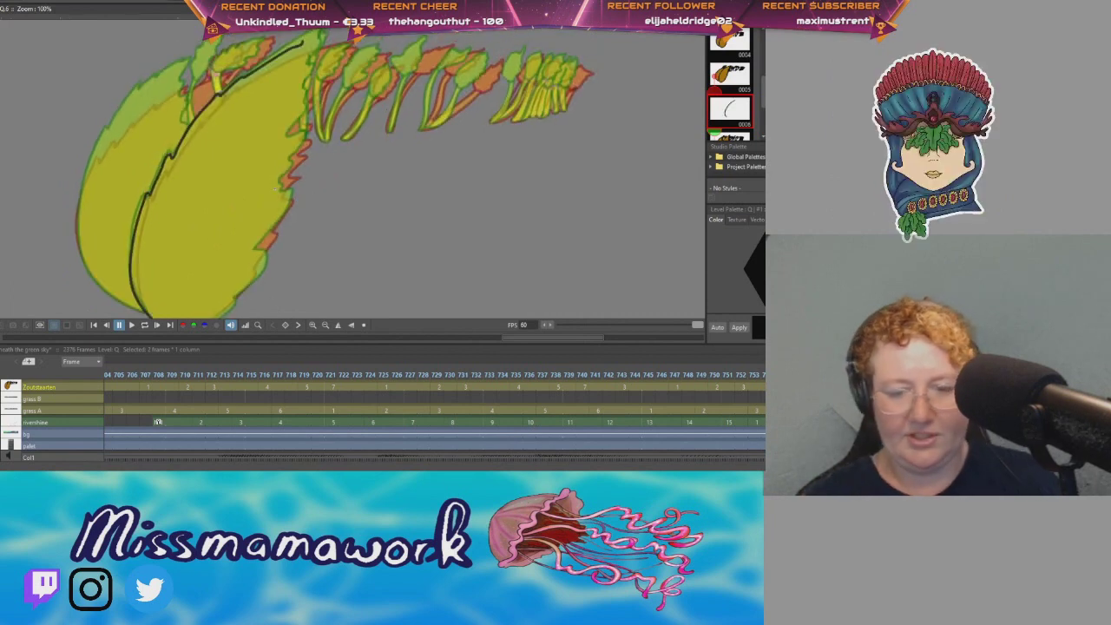
key("ctrl+z")
key("minus")
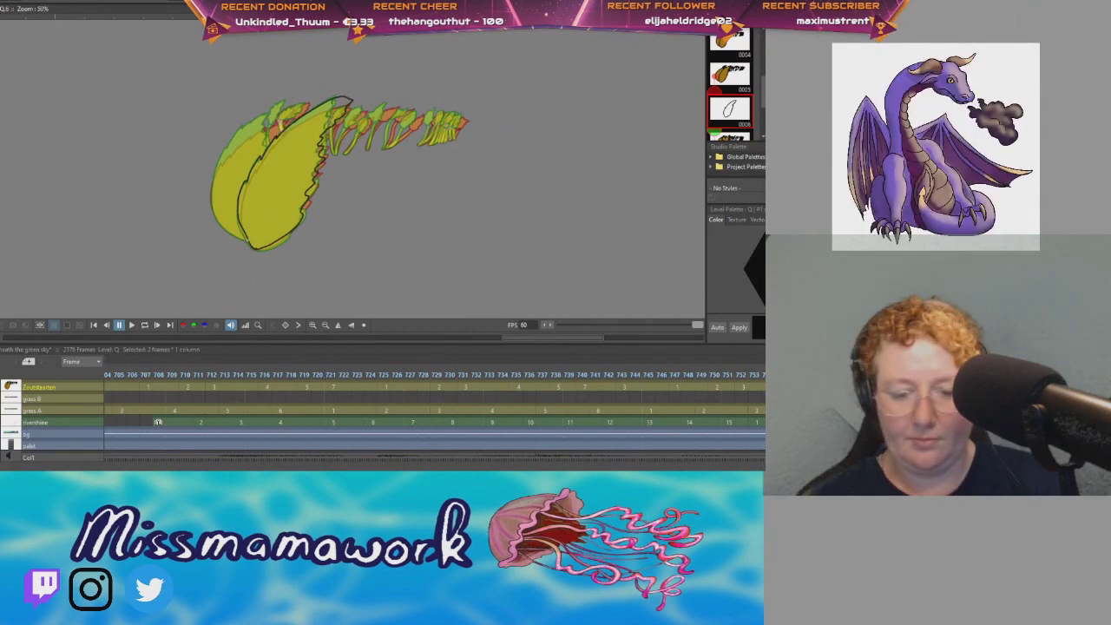
key("plus")
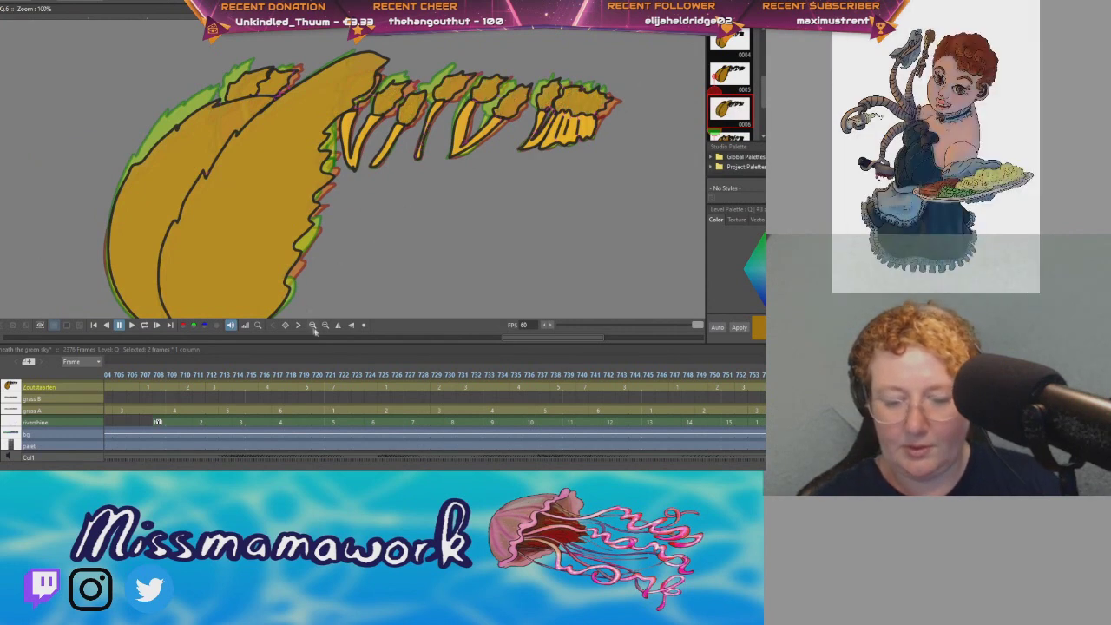
Step: Move the Zoutstaarten block of drawings in the timeline so that it starts at frame 549
key("plus")
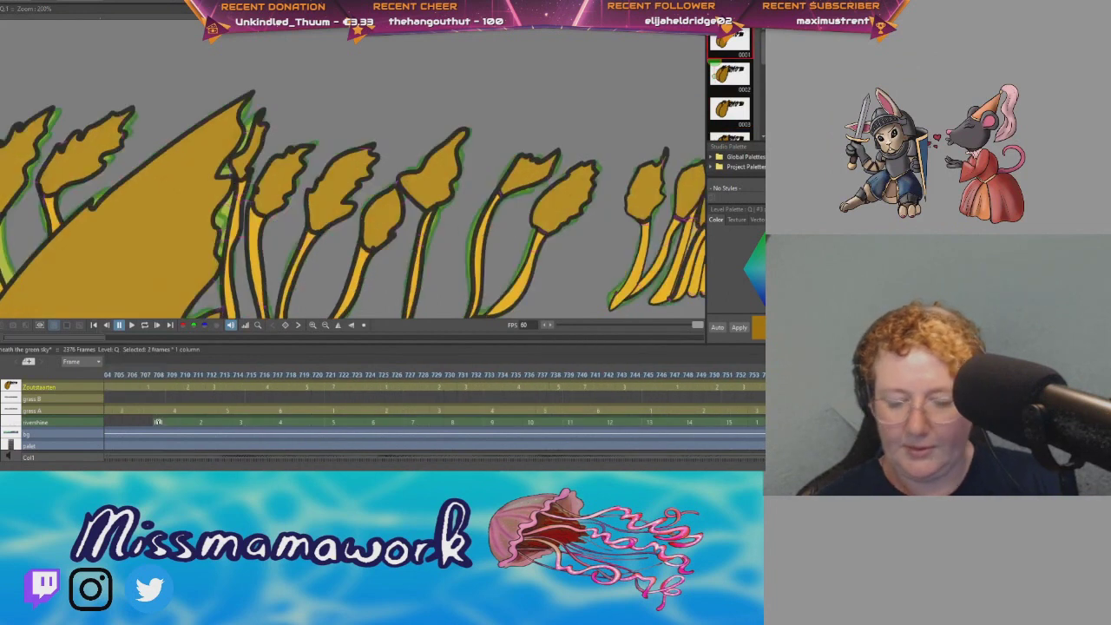
scroll(158, 422, "down", 5)
scroll(158, 421, "left", 10)
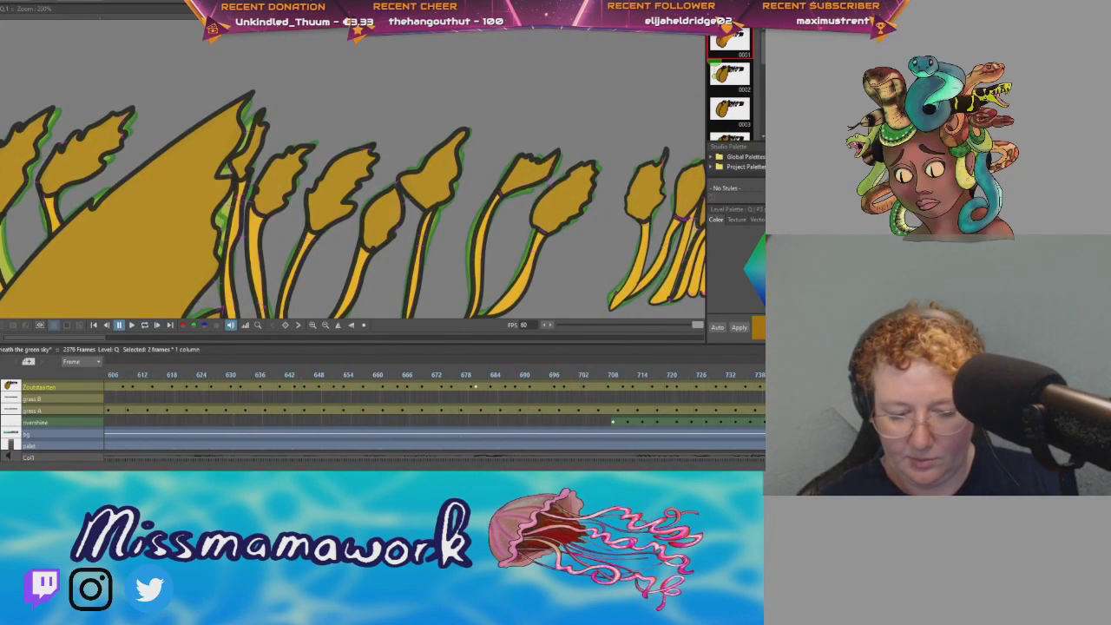
scroll(434, 410, "up", 3)
left_click_drag(308, 387, 287, 387)
left_click(288, 387)
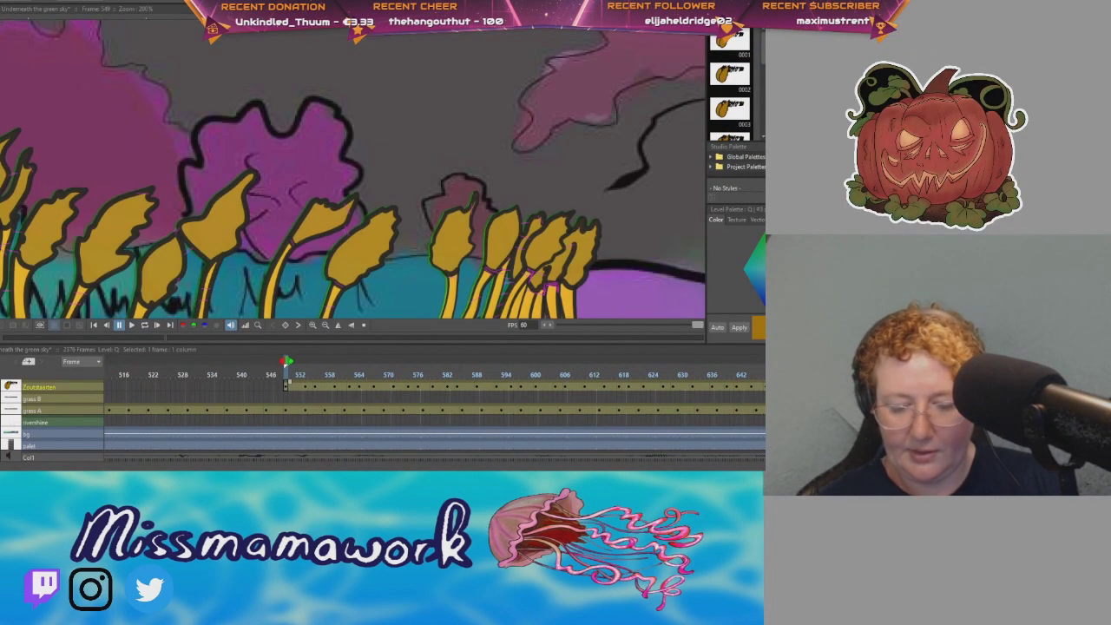
scroll(289, 387, "up", 3)
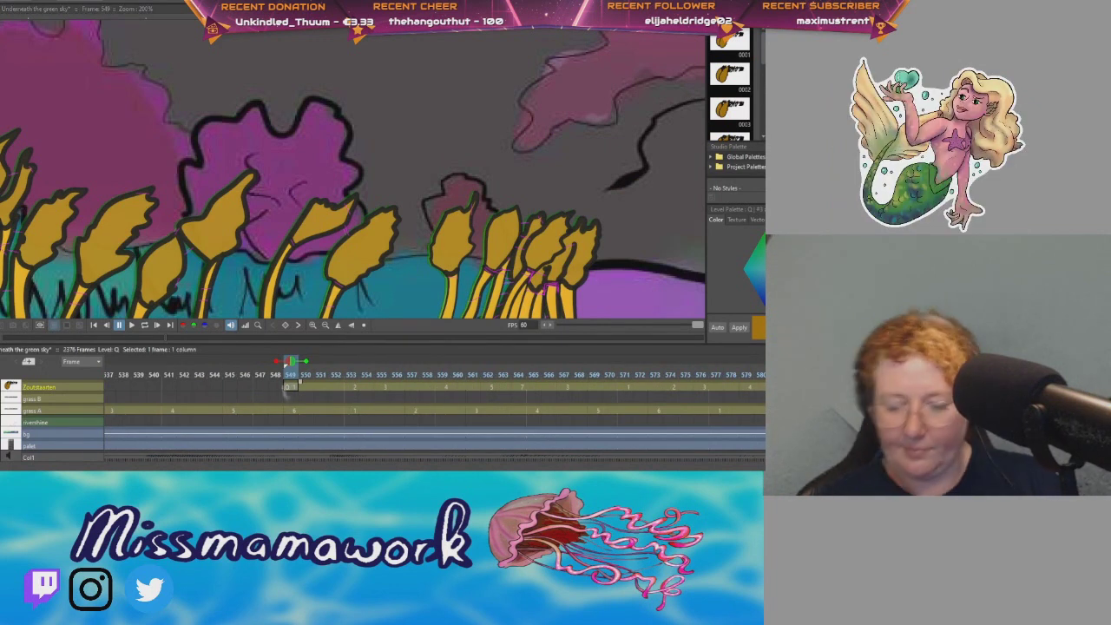
Step: Move the whole Zoutstaarten block of drawings so that it starts at frame 553
left_click(321, 396)
left_click_drag(301, 387, 363, 387)
left_click_drag(286, 367, 347, 367)
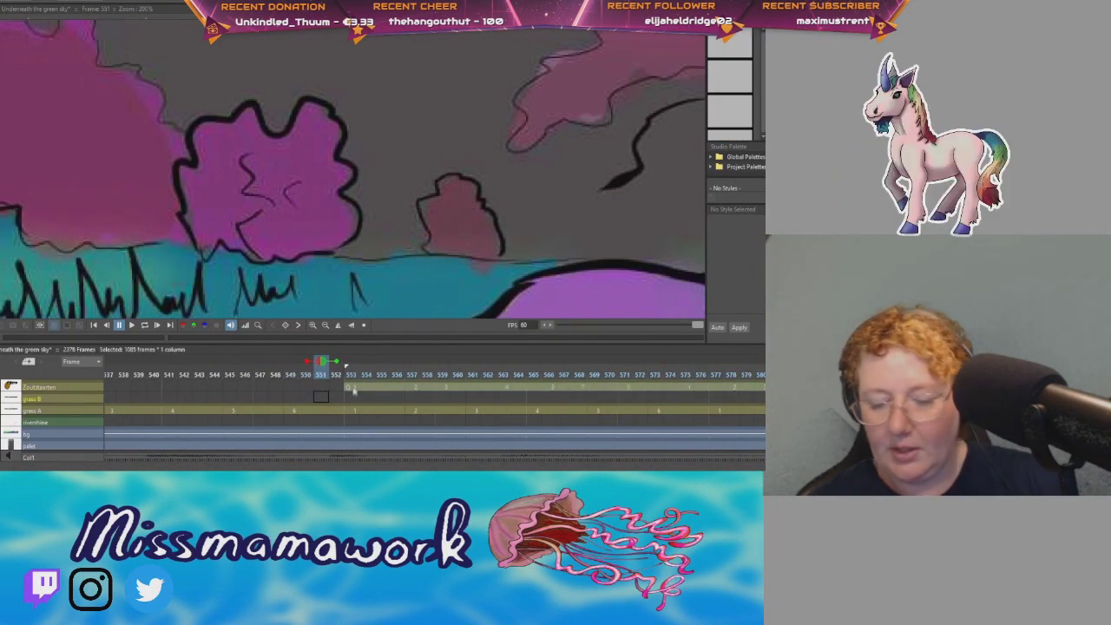
Step: Reframe the Zoutstaarten cell at frame 569 to a two-frame exposure and assign drawing 6 to it
left_click(351, 388)
right_click(340, 385)
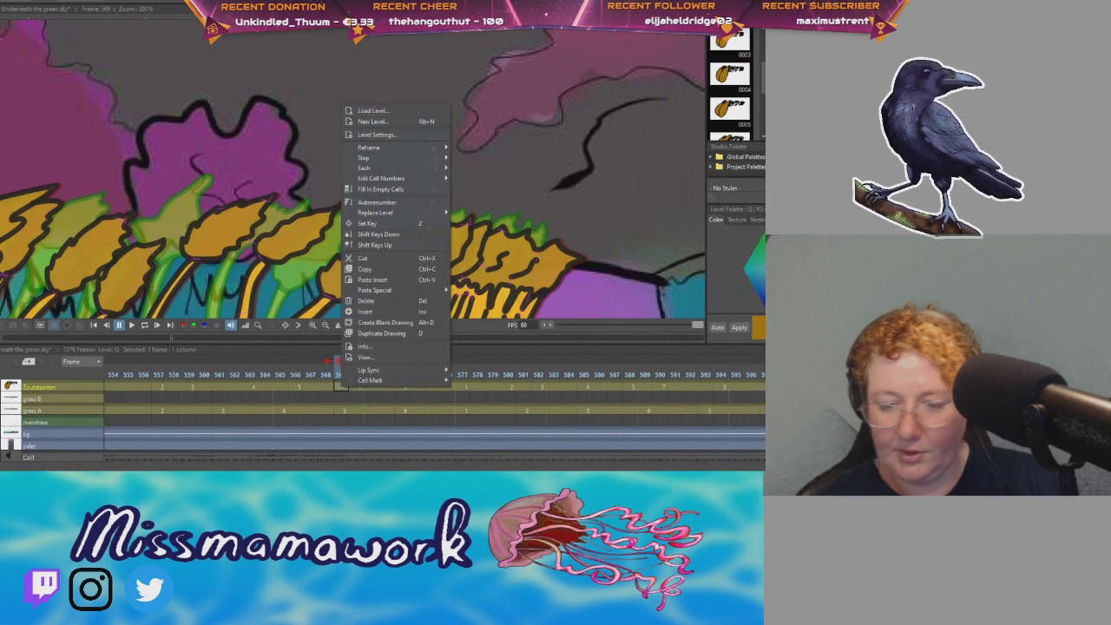
mouse_move(419, 165)
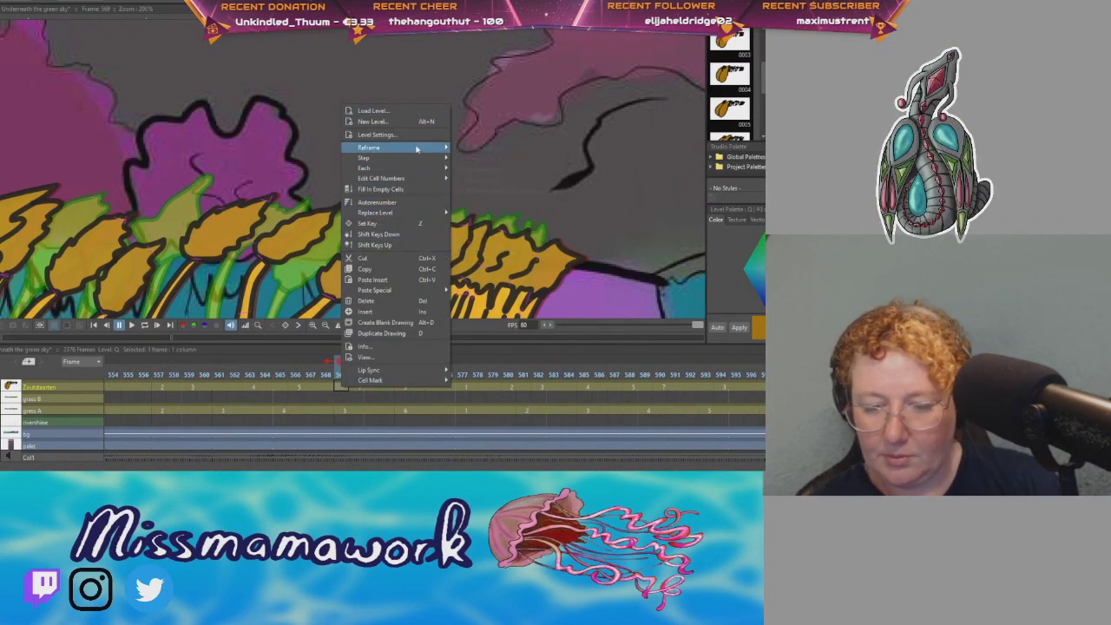
left_click(489, 162)
type("6")
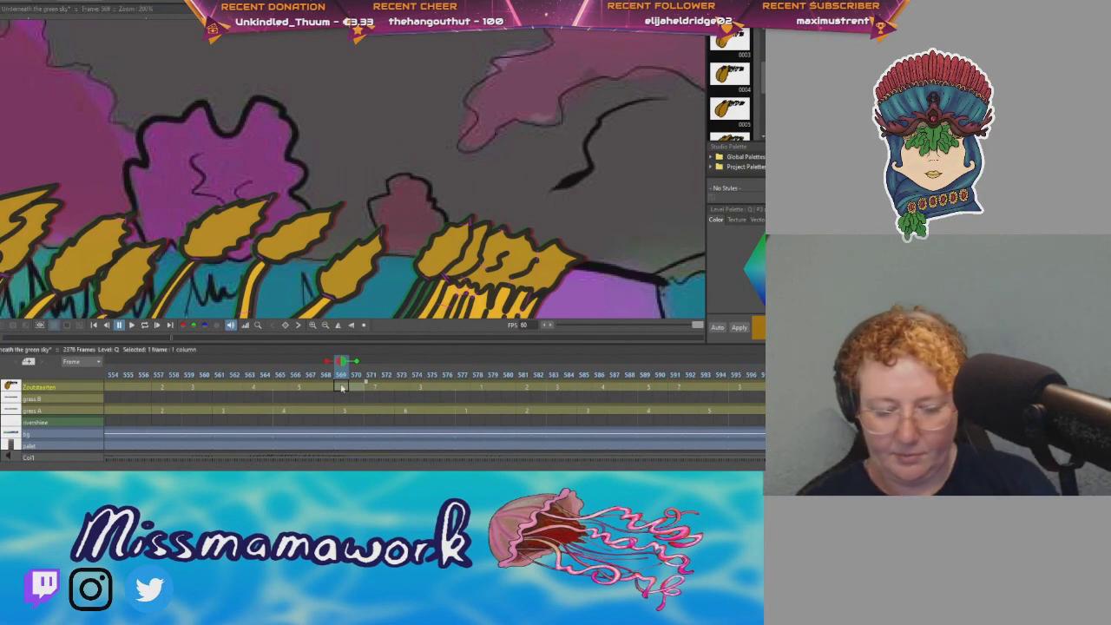
key("Return")
key("Return")
left_click(731, 77)
left_click_drag(371, 387, 357, 387)
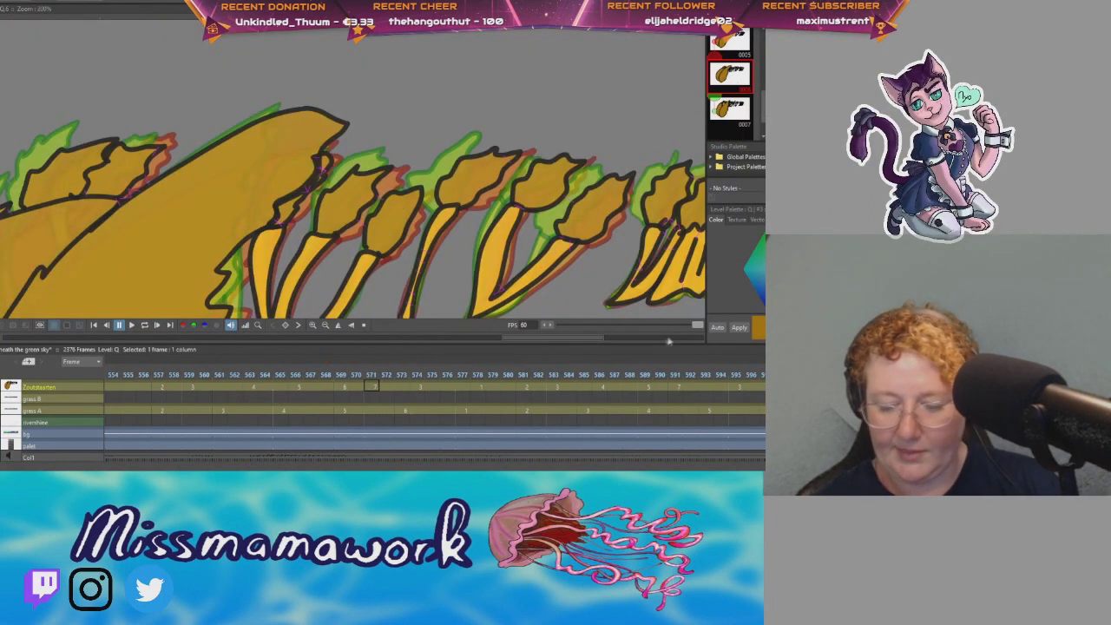
Step: Make room ahead of drawing 7 in the Zoutstaarten column and assign drawing 6 to frame 592
left_click(662, 387)
left_click_drag(673, 388, 691, 388)
left_click_drag(731, 77, 692, 386)
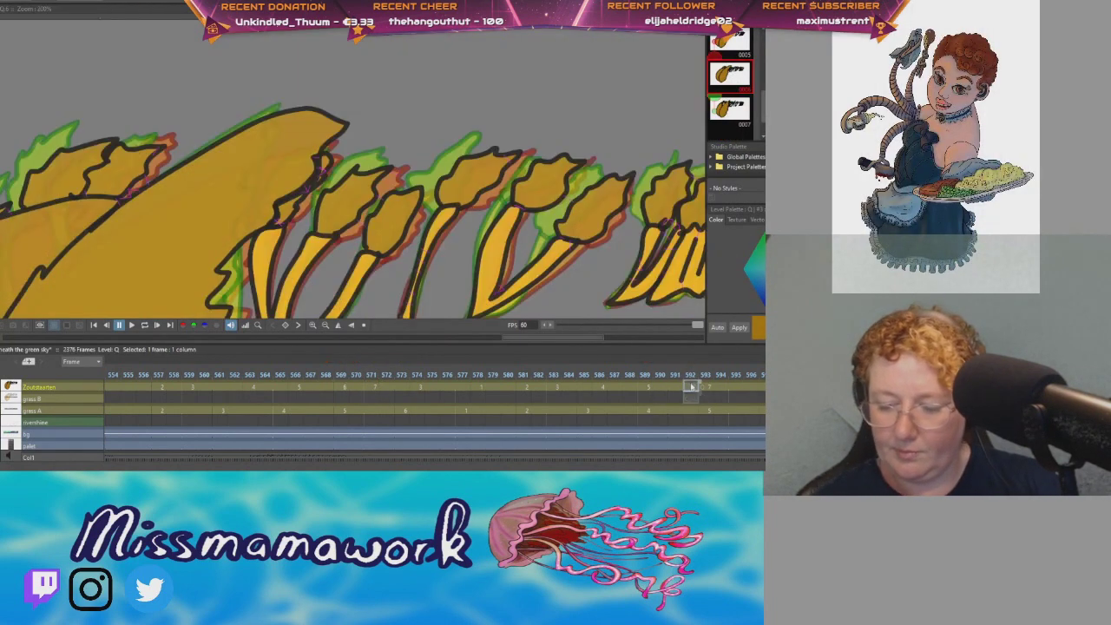
Step: Assign drawing 6 to the Zoutstaarten column at frame 615 and extend it to a two-frame exposure
scroll(692, 387, "right", 3)
scroll(555, 387, "right", 9)
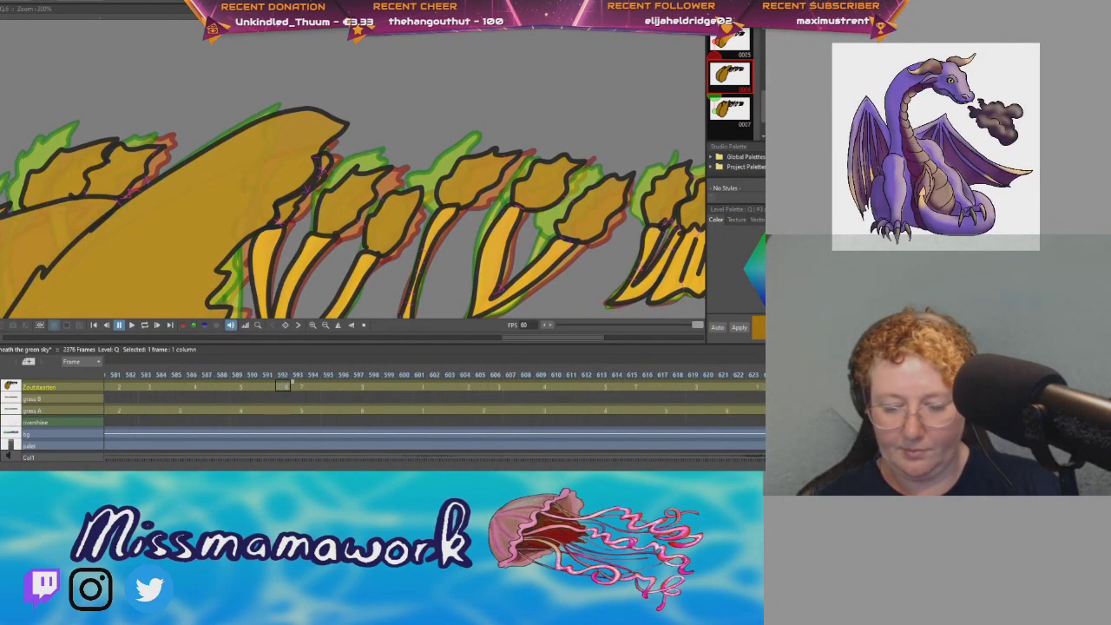
left_click(521, 387)
left_click_drag(731, 77, 521, 387)
left_click_drag(531, 383, 545, 383)
Step: Place drawing 6 at frame 639 of the Zoutstaarten column with a two-frame exposure
scroll(543, 387, "right", 8)
left_click(522, 387)
left_click(523, 387)
left_click_drag(524, 390, 542, 383)
left_click(493, 389)
left_click(479, 388)
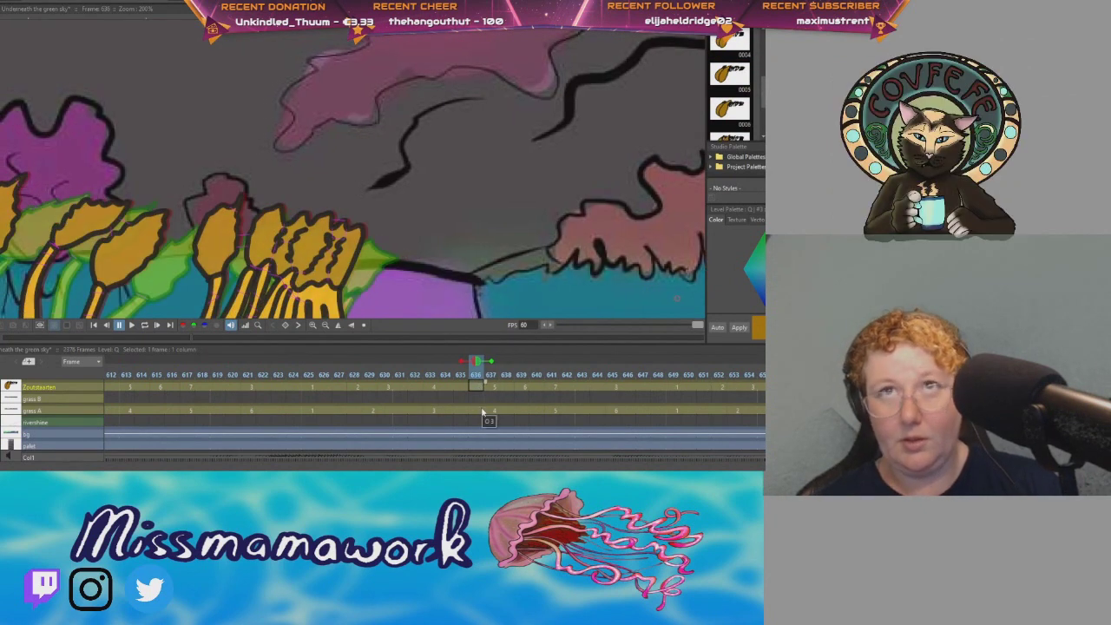
Step: Insert drawing 6 ahead of drawing 7 at frame 662 of the Zoutstaarten column
scroll(442, 415, "right", 5)
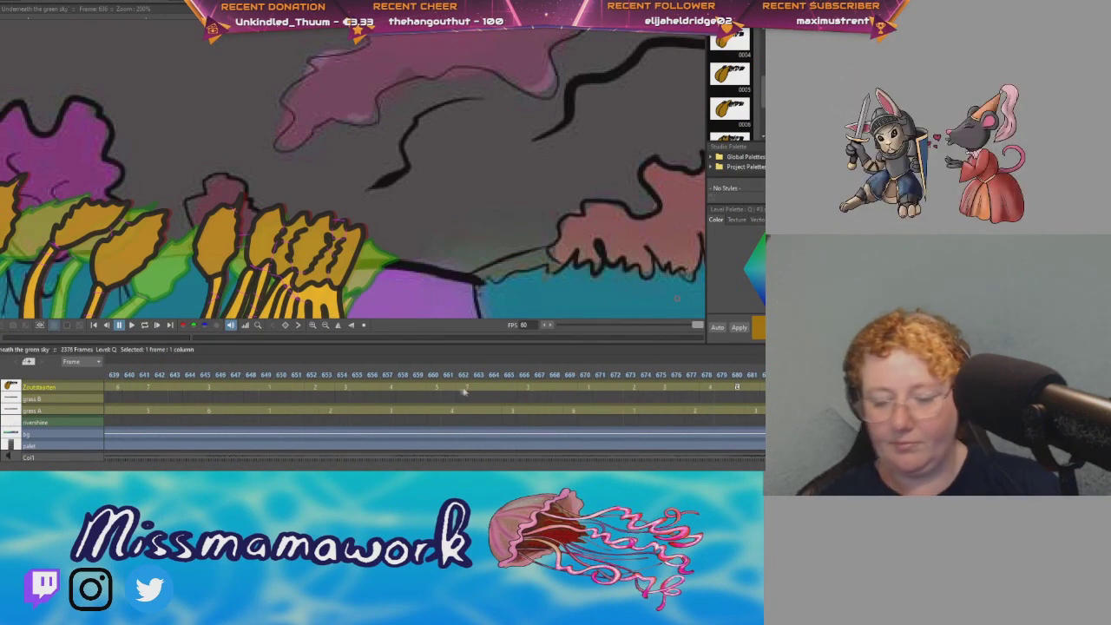
left_click(462, 386)
mouse_move(531, 358)
left_mouse_down()
mouse_move(464, 387)
mouse_move(481, 387)
left_mouse_up()
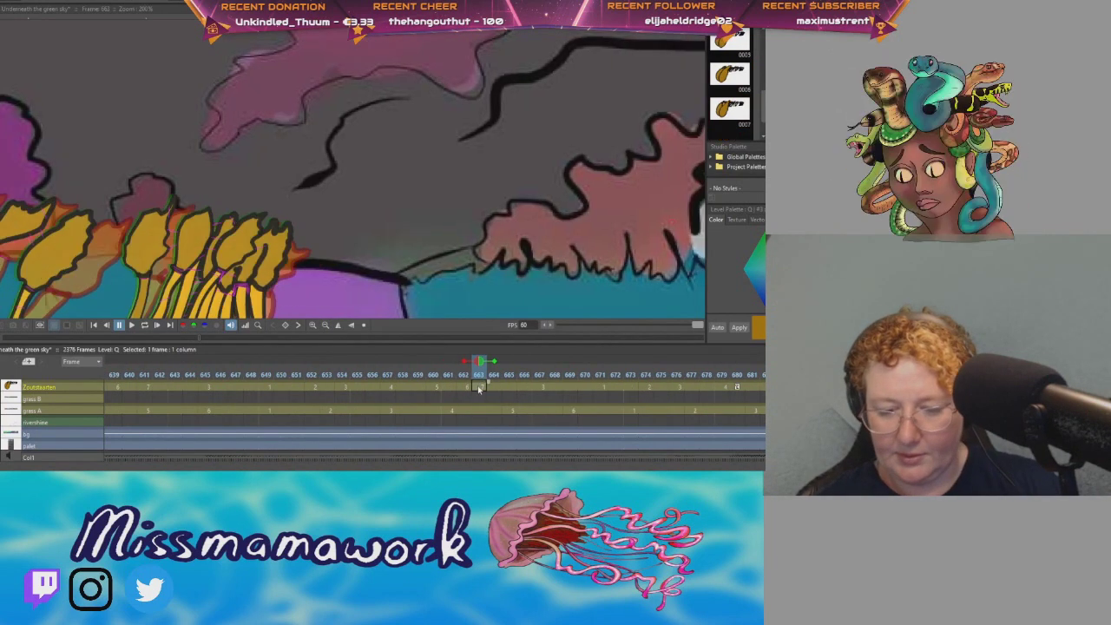
key("Left")
key("Left")
key("Right")
Step: Assign drawing 6 to the Zoutstaarten cell at frame 686 and extend it to two frames
scroll(481, 386, "right", 5)
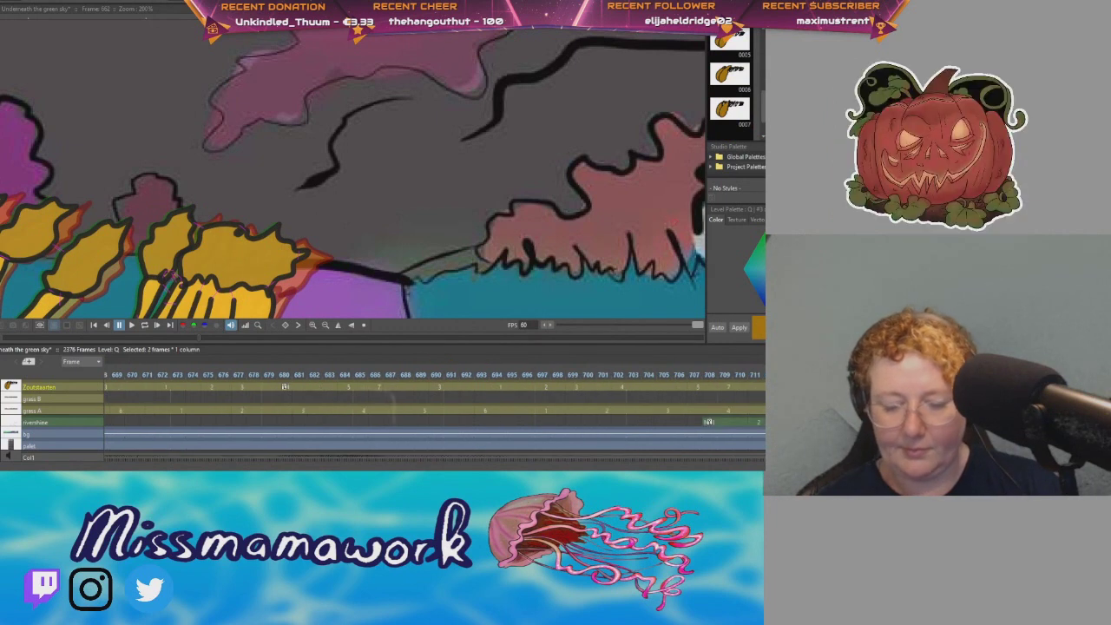
left_click(376, 386)
mouse_move(730, 73)
left_mouse_down()
mouse_move(395, 387)
mouse_move(377, 387)
left_mouse_up()
left_click_drag(385, 382, 401, 381)
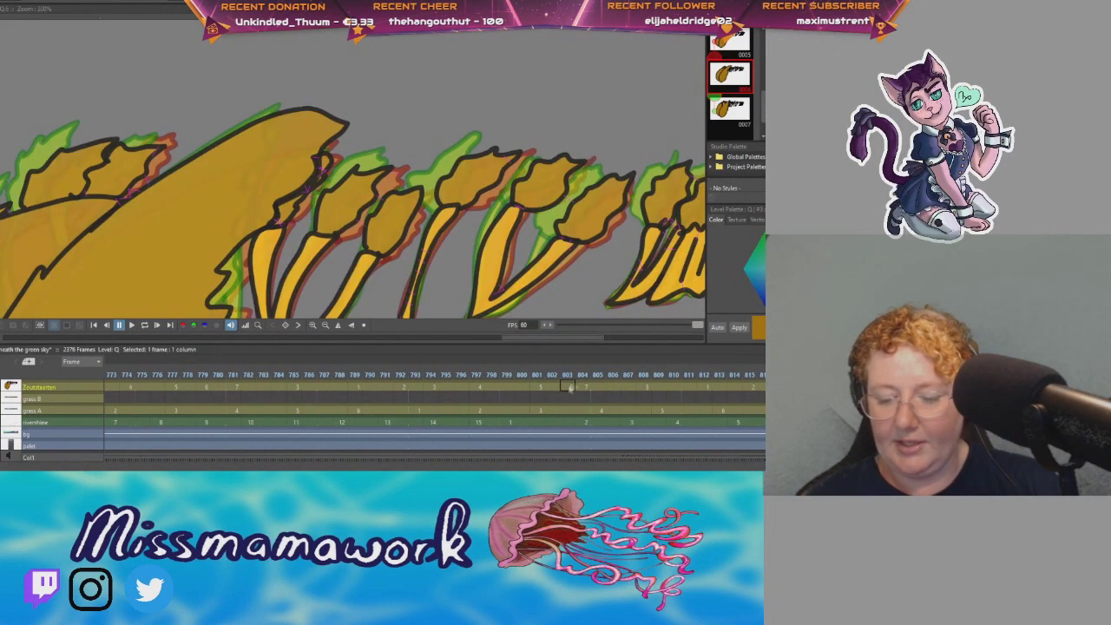
Step: Extend the Zoutstaarten exposure at frame 803 by one frame
left_click_drag(575, 383, 583, 377)
left_click_drag(382, 466, 390, 466)
left_click(562, 387)
left_click(578, 387)
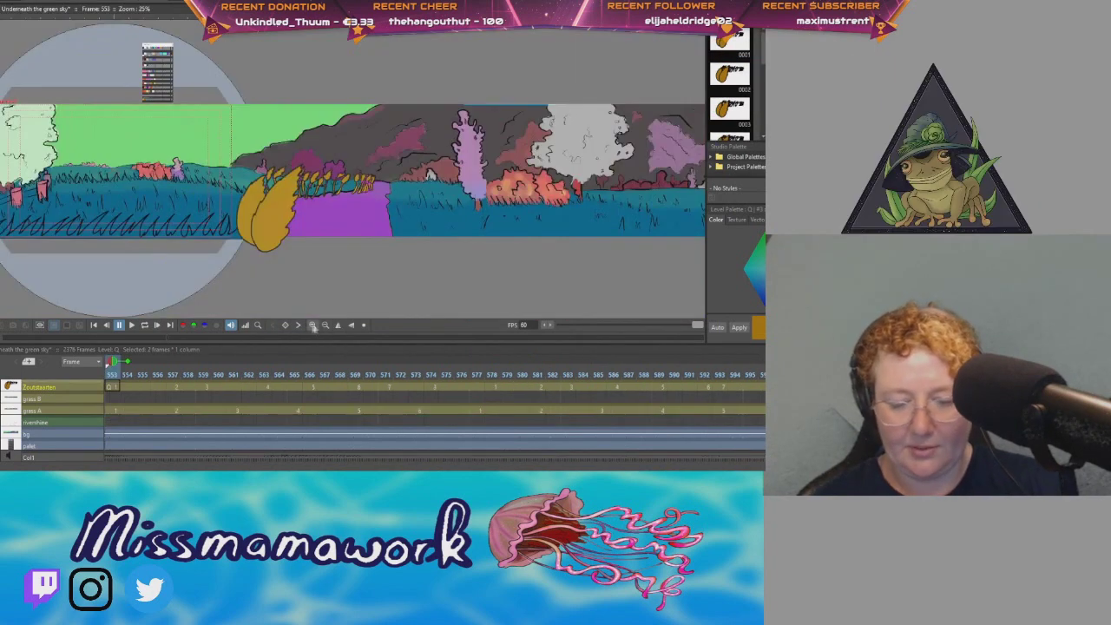
Step: Play back the scene to check the swaying motion of the plants
left_click(123, 325)
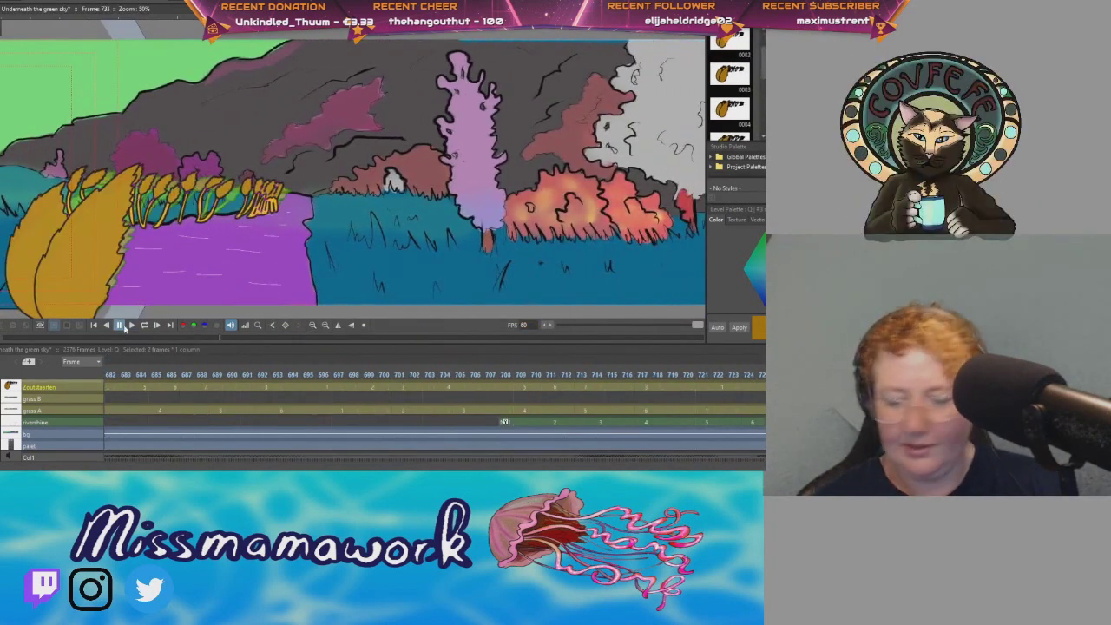
left_click(131, 325)
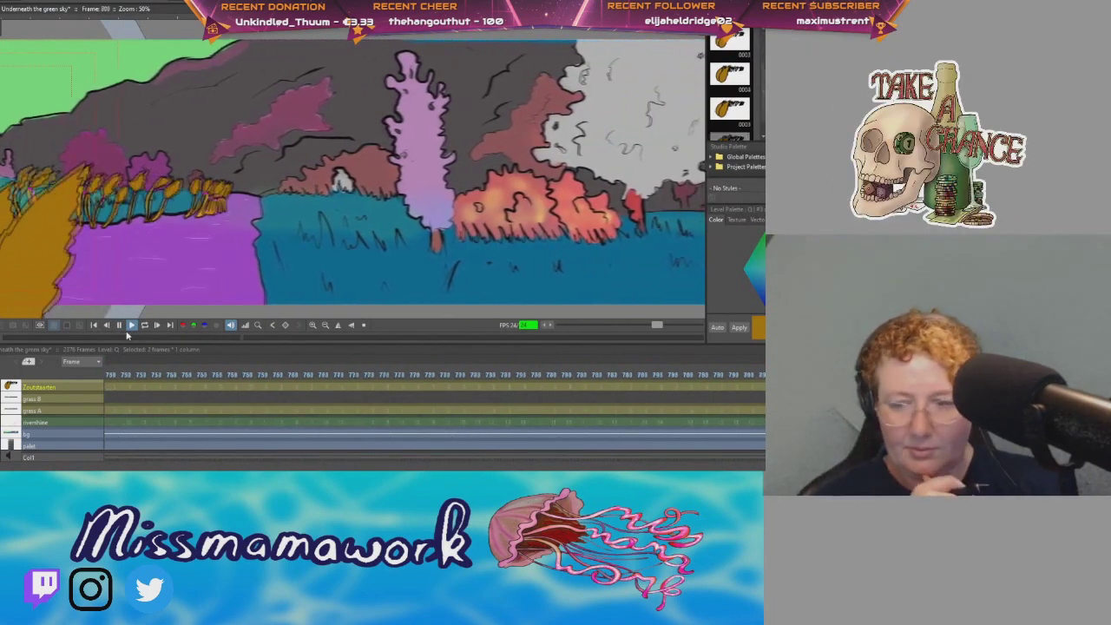
left_click(94, 325)
Step: Insert a blank drawing 5 between the neighbouring Zoutstaarten drawings and open it for drawing
left_click(309, 387)
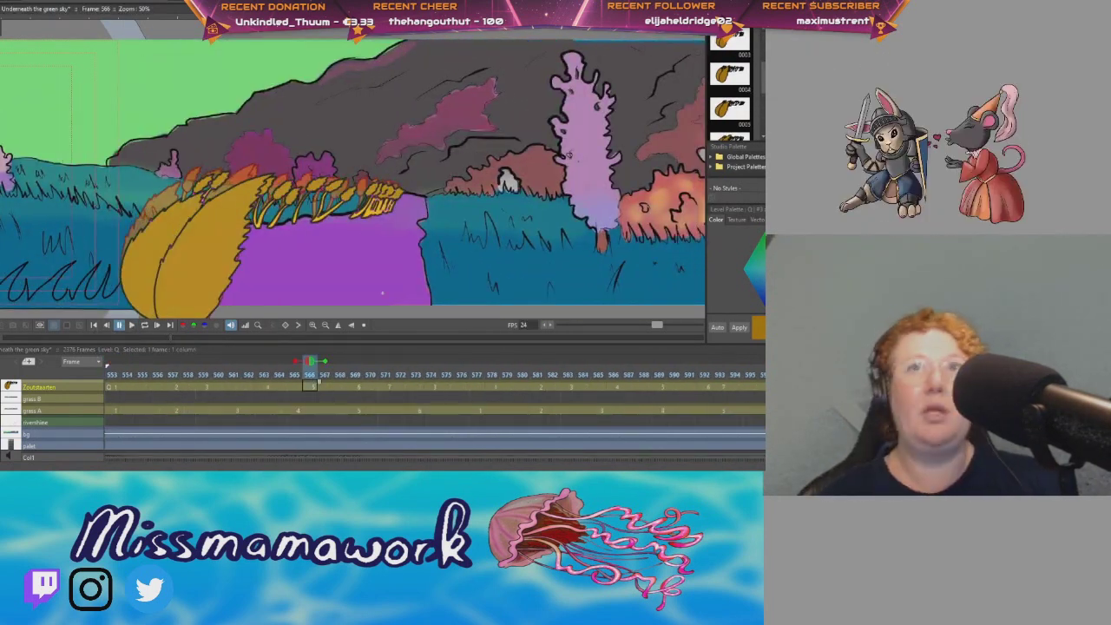
left_click(734, 108)
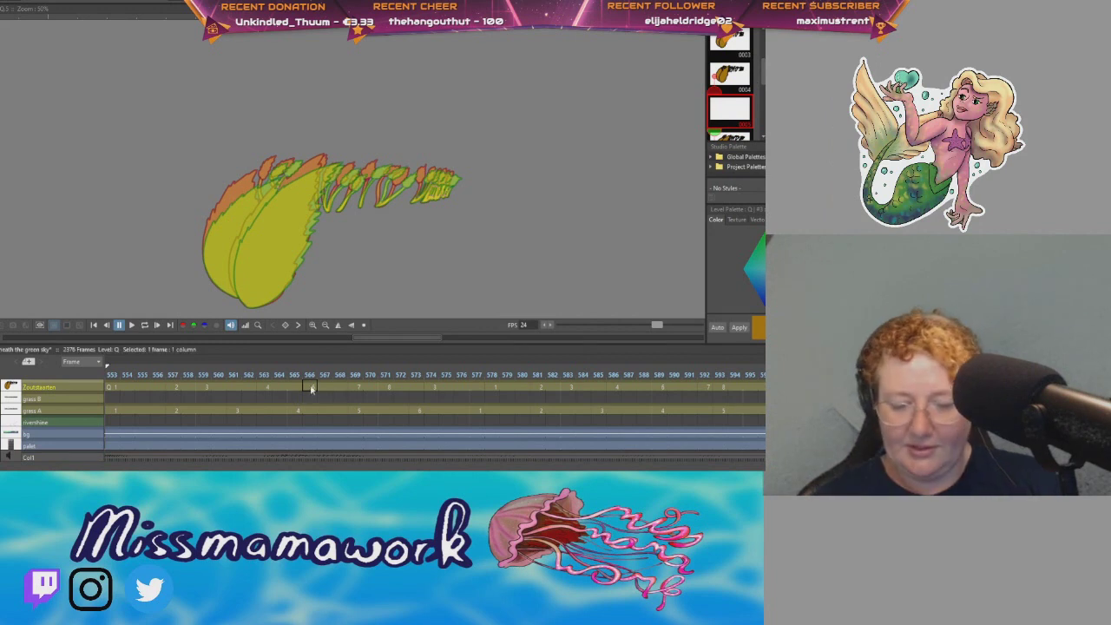
left_click(295, 388)
left_click(310, 387)
left_click(295, 389)
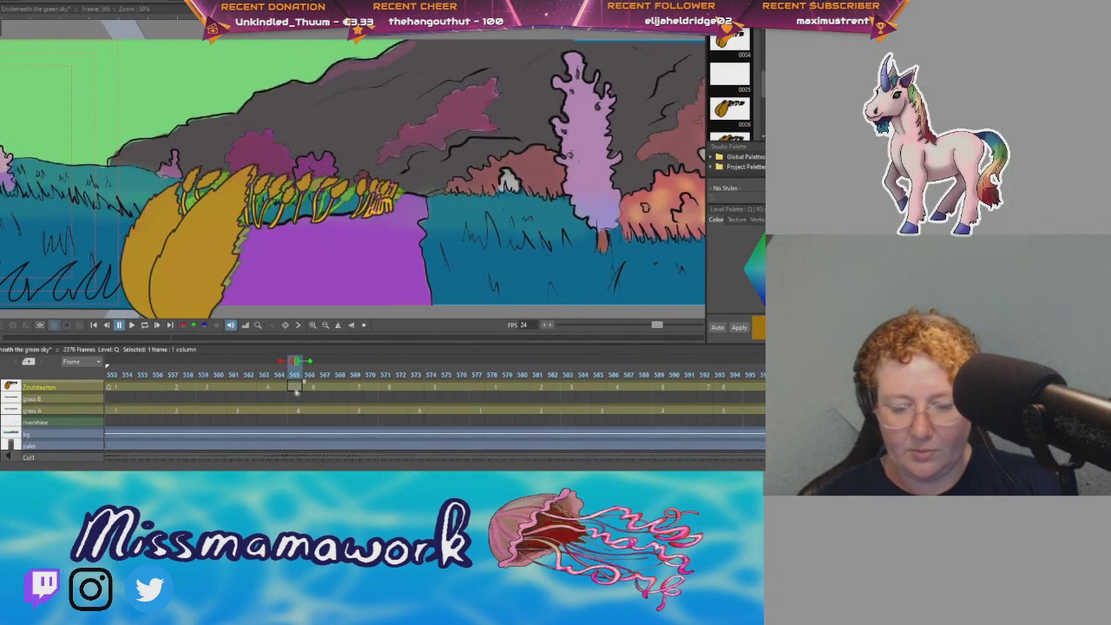
left_click(729, 75)
Step: Outline the large leaves and the row of small plants on blank drawing 5, between the onion-skinned neighbouring drawings
left_click(408, 3)
mouse_move(677, 347)
left_mouse_down()
mouse_move(274, 259)
mouse_move(180, 260)
left_mouse_up()
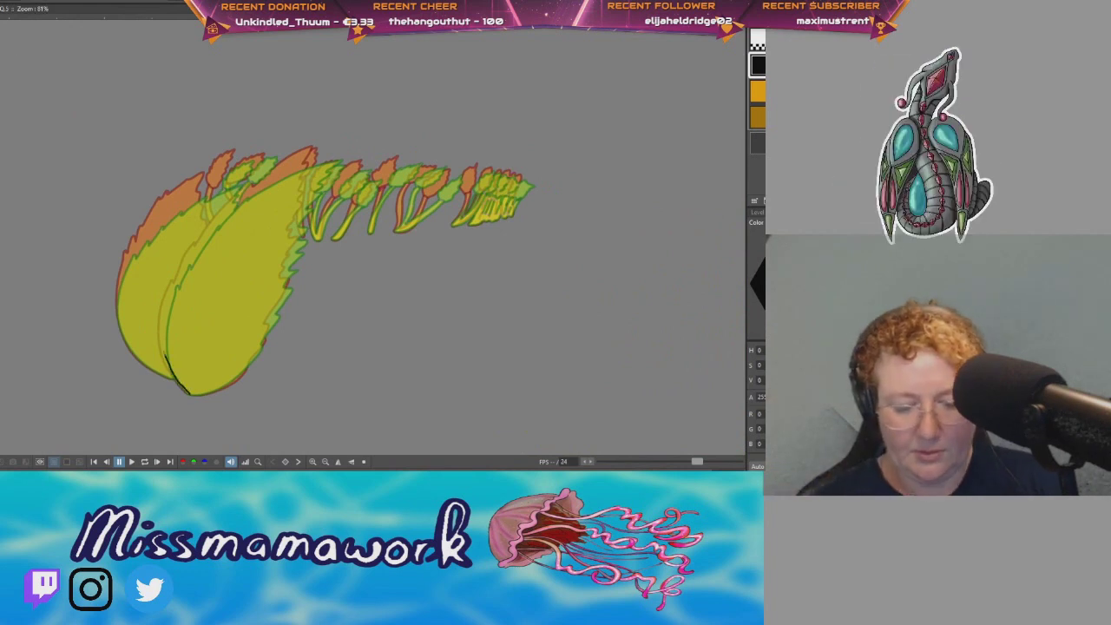
left_click_drag(296, 165, 310, 179)
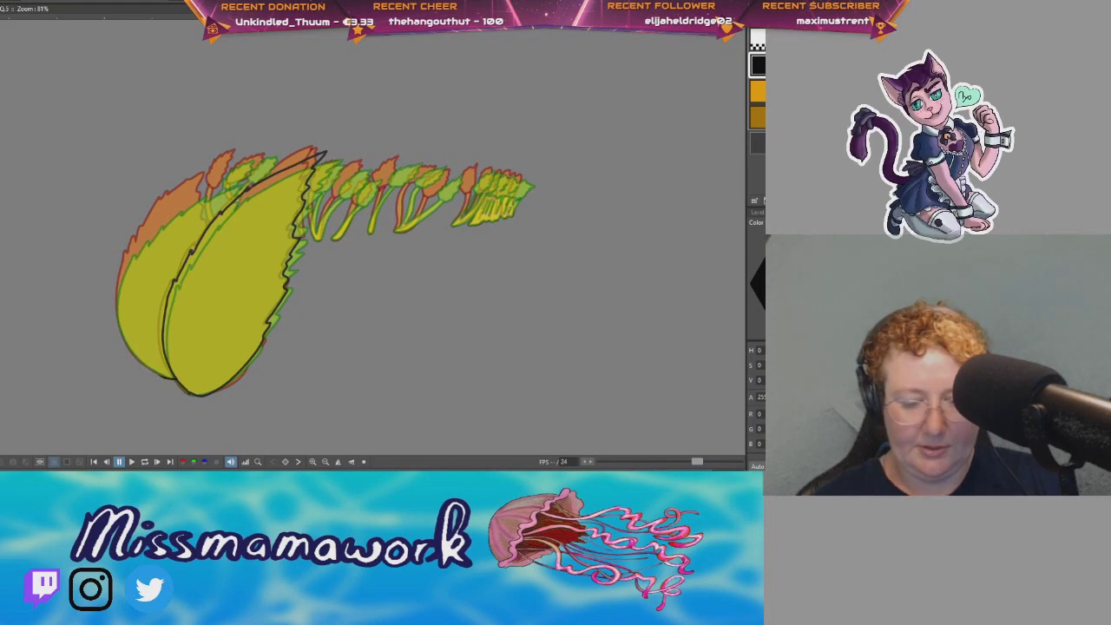
scroll(363, 238, "up", 2)
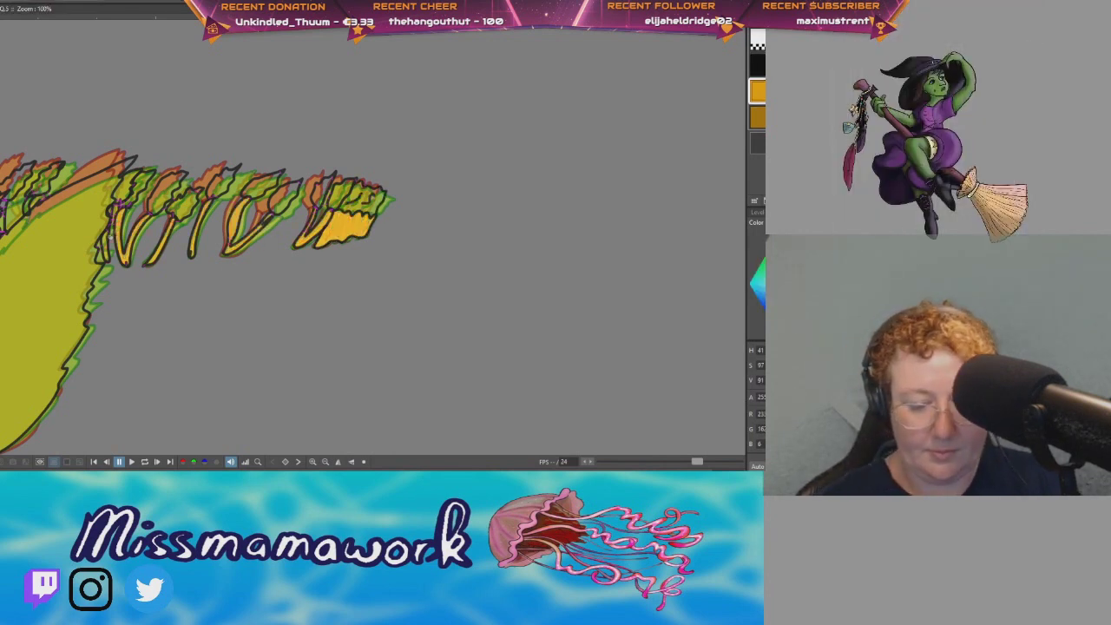
Step: Fill the plant heads and large leaves of drawing 5 with the dark ochre colour
left_click(184, 205)
left_click(132, 185)
left_click(49, 305)
left_click_drag(49, 306, 303, 252)
left_click(187, 269)
left_click(301, 129)
key("grave")
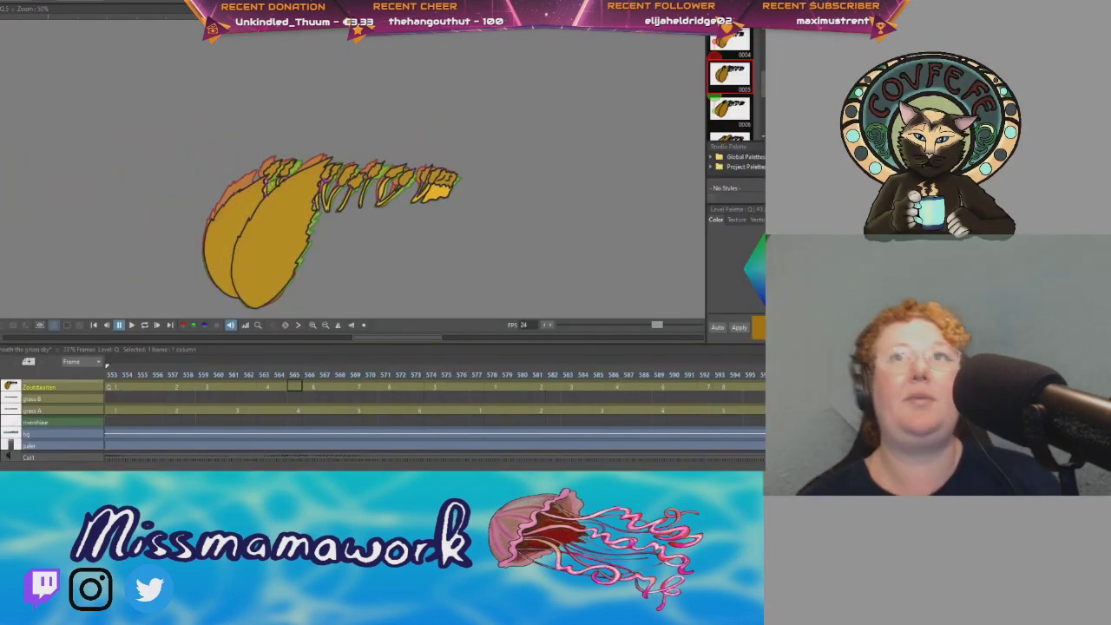
Step: Assign the coloured drawing 5 to the Zoutstaarten cell at frame 565
scroll(300, 406, "down", 3)
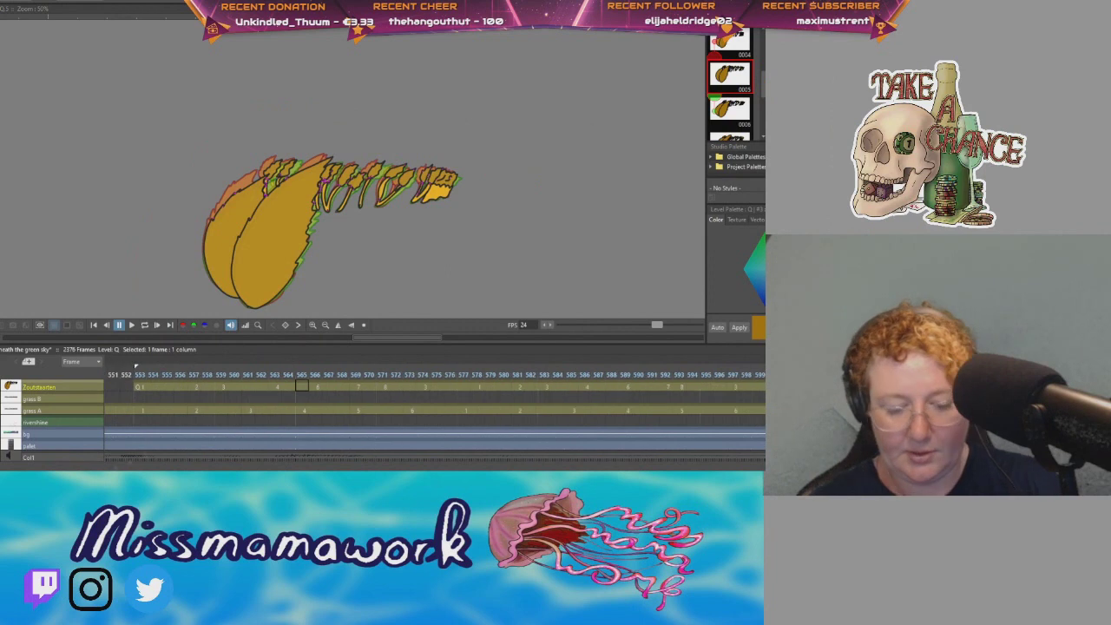
scroll(301, 399, "down", 1)
left_click(301, 387)
left_click_drag(730, 76, 310, 382)
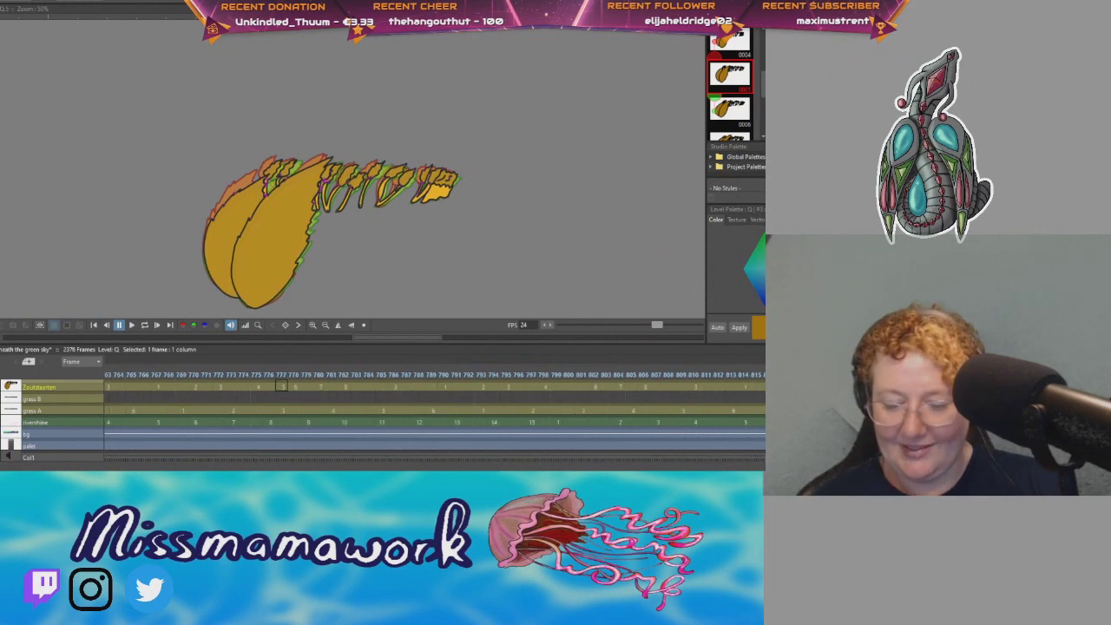
Step: Examine the Zoutstaarten drawings between frames 785 and 801 one by one
left_click(384, 388)
left_click(395, 387)
left_click(383, 387)
left_click(395, 388)
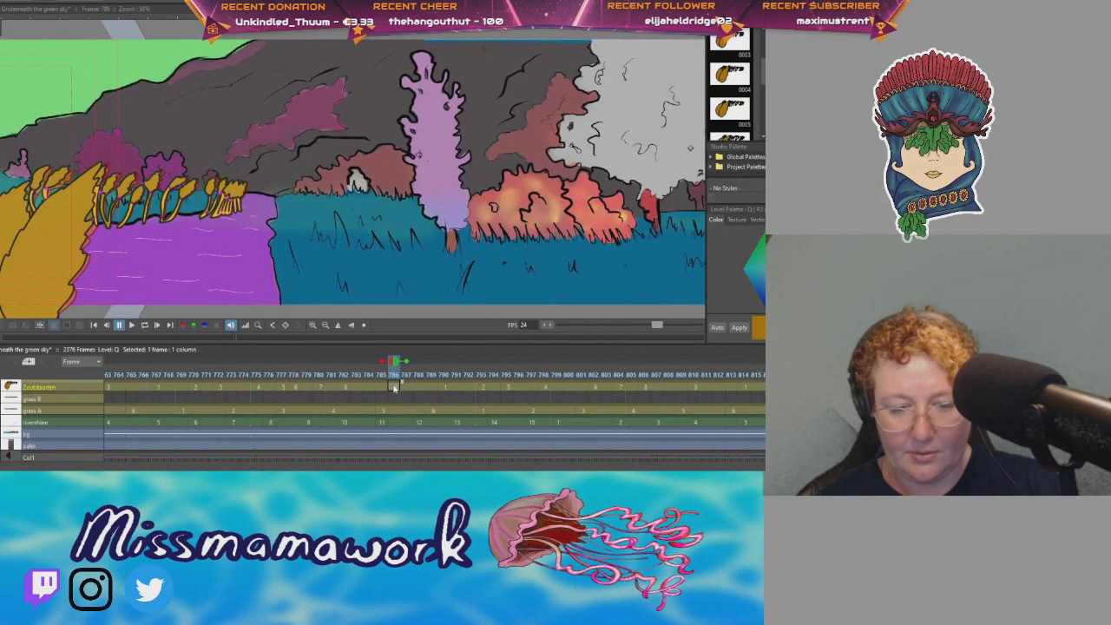
left_click(445, 388)
left_click(483, 387)
left_click(582, 388)
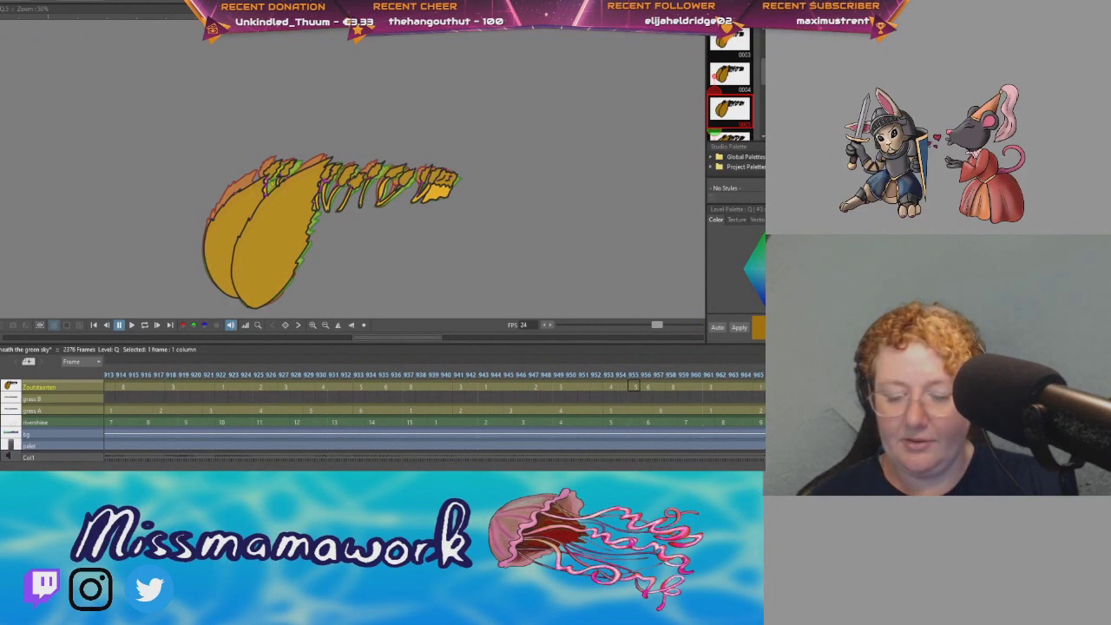
Step: Assign drawing 5 to the next Zoutstaarten cycle and extend its exposure by one frame
left_click(517, 389)
left_click_drag(730, 109, 516, 387)
left_click_drag(522, 382, 535, 380)
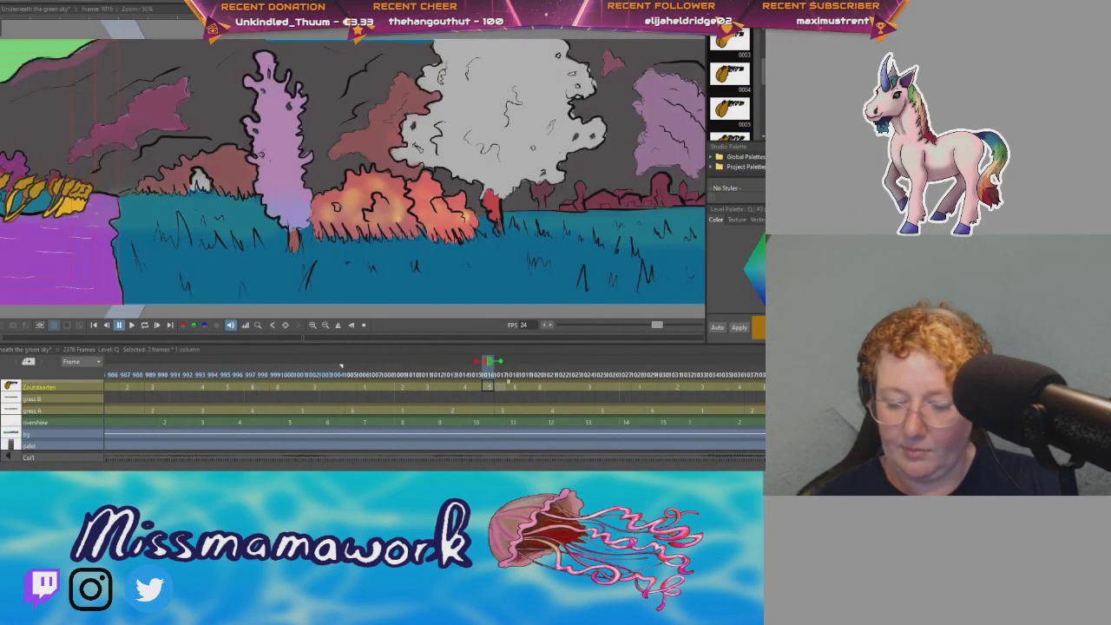
Step: Play the scene back from its start at 25% zoom to check the revised sway
scroll(488, 387, "right", 9)
left_click(94, 326)
key("minus")
key("minus")
left_click(129, 328)
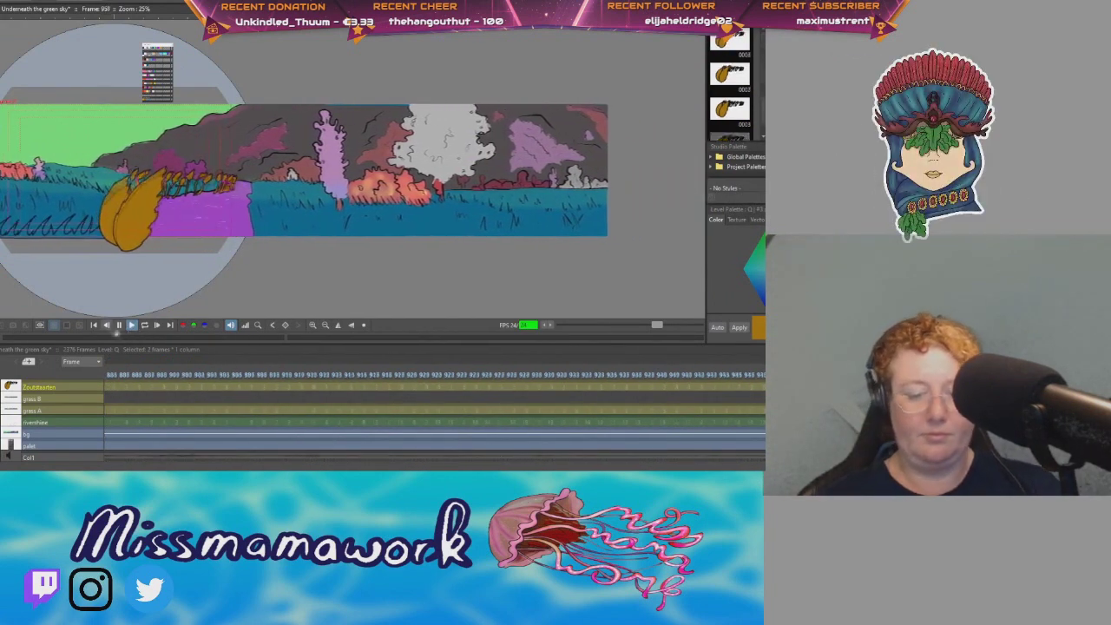
left_click(119, 326)
Step: Compare the timing of the Zoutstaarten and grass A drawings cell by cell from frame 553 to 573
left_click_drag(350, 468, 310, 467)
left_click(263, 392)
left_click(312, 389)
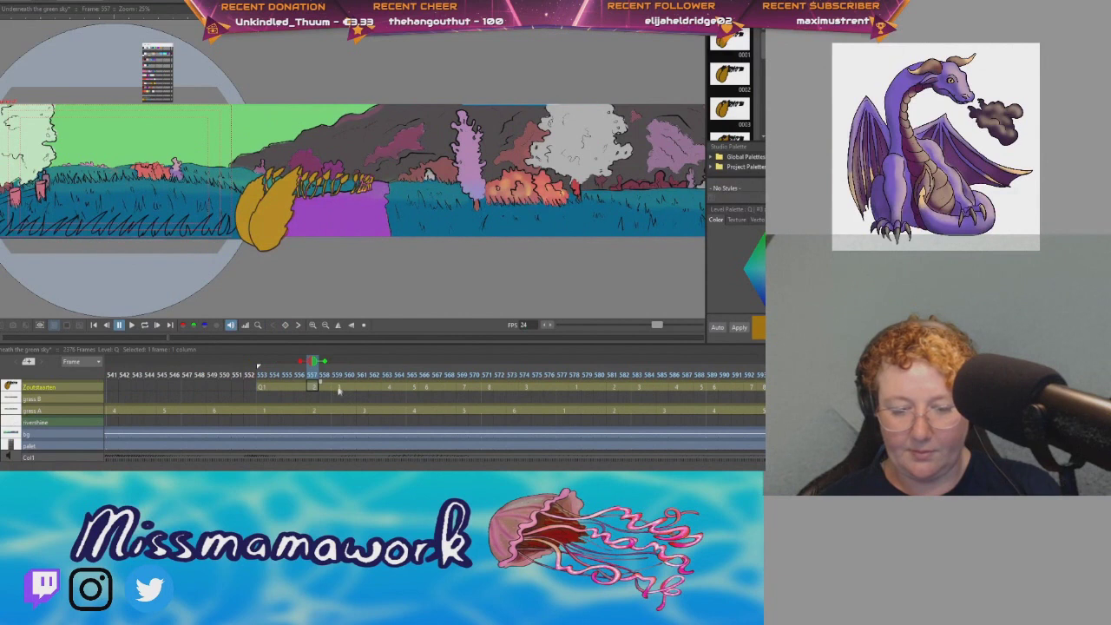
left_click(339, 390)
left_click(388, 388)
left_click(413, 388)
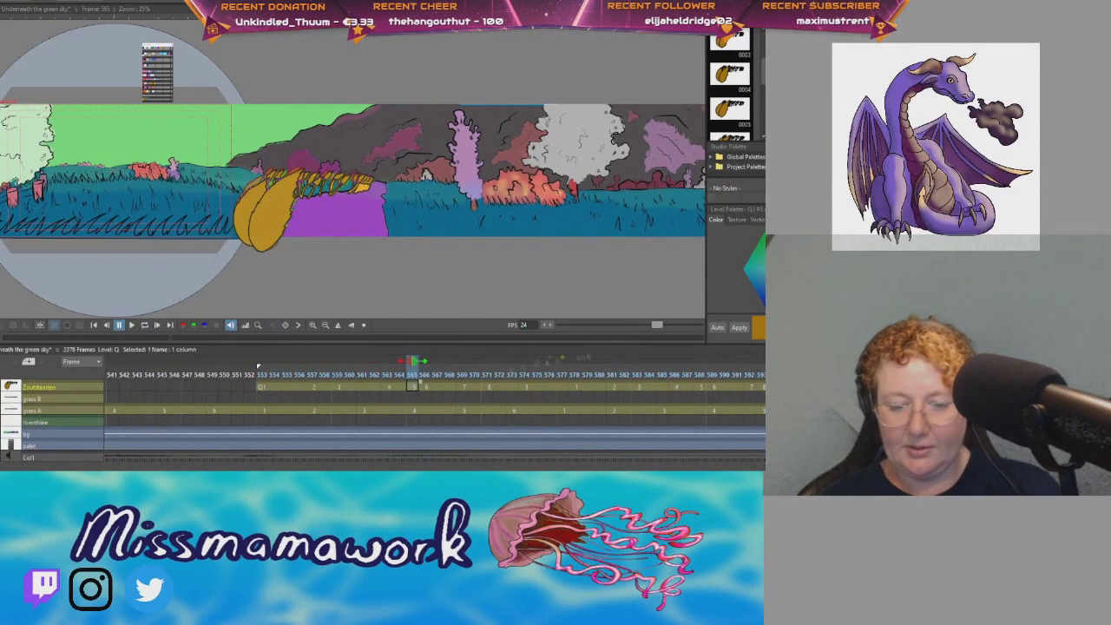
left_click(427, 388)
left_click(464, 412)
left_click(512, 409)
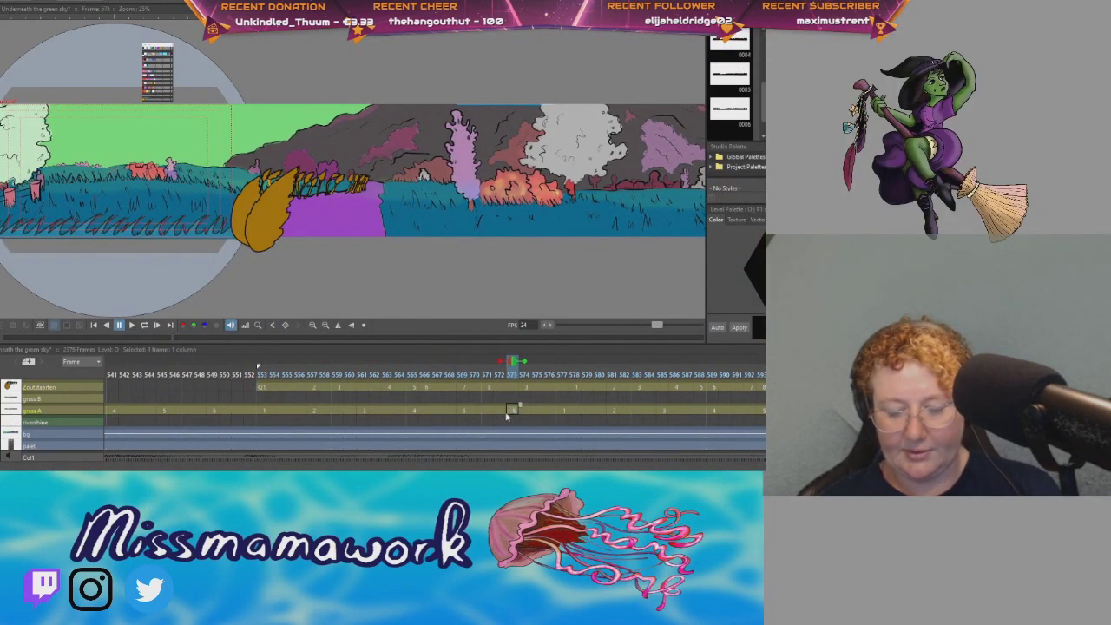
Step: Lengthen drawing 7 at Zoutstaarten frame 569 to four frames and delete the surplus frames ahead of drawing 1 at frame 578
left_click(463, 387)
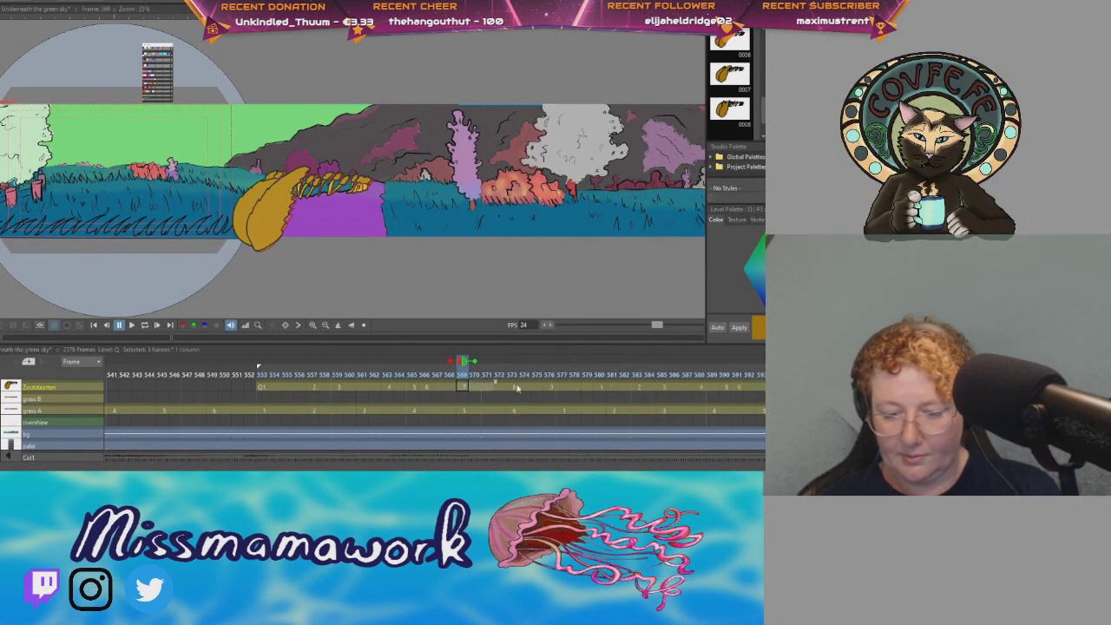
left_click(516, 388)
left_click_drag(589, 388, 576, 388)
key("Delete")
left_click_drag(601, 383, 574, 383)
Step: Extend drawing 5 at frame 588 of the Zoutstaarten column to a two-frame exposure
left_click(638, 388)
scroll(638, 387, "right", 1)
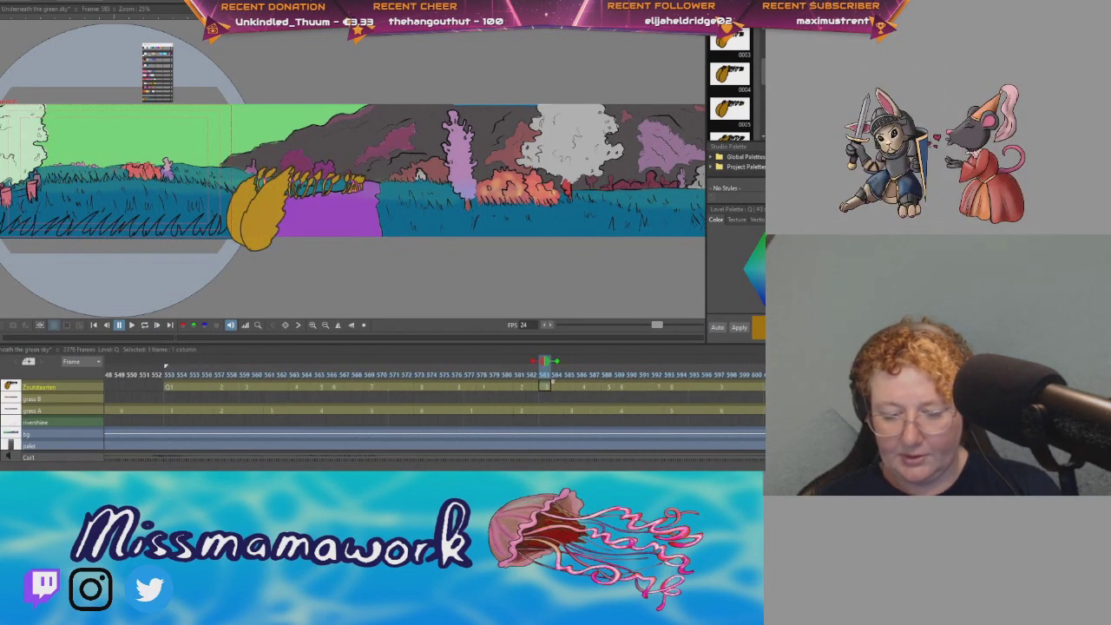
scroll(331, 414, "right", 6)
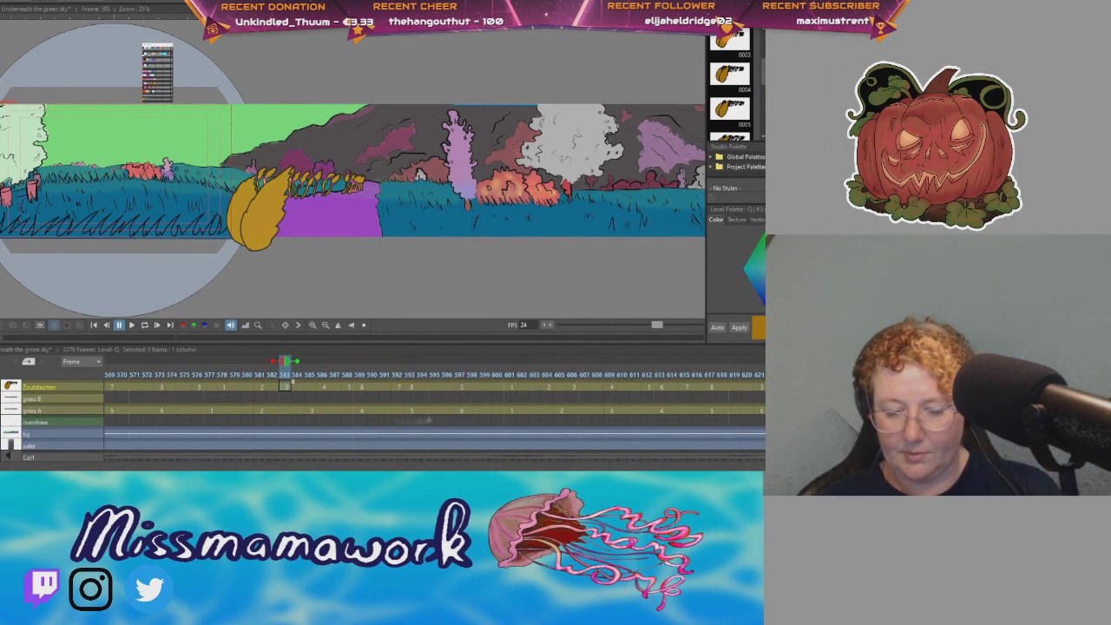
left_click(461, 412)
left_click(409, 413)
left_click(400, 387)
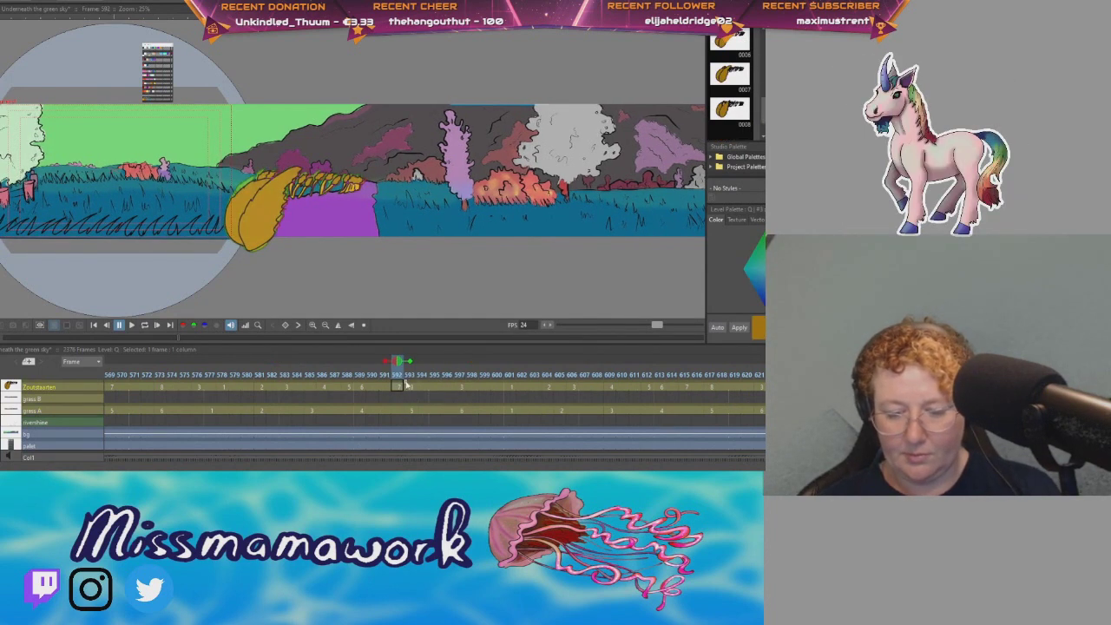
left_click(348, 389)
left_click_drag(355, 383, 368, 385)
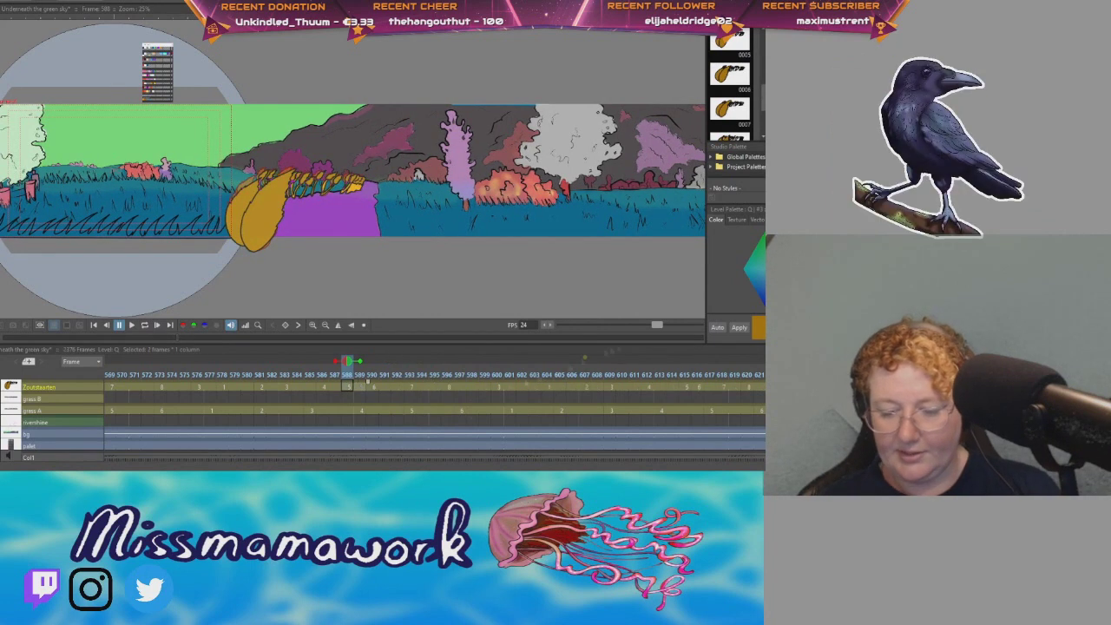
Step: Lengthen the exposure of the Zoutstaarten drawing at frame 738 by one frame
left_click_drag(537, 385, 515, 394)
scroll(515, 397, "right", 5)
left_click(555, 386)
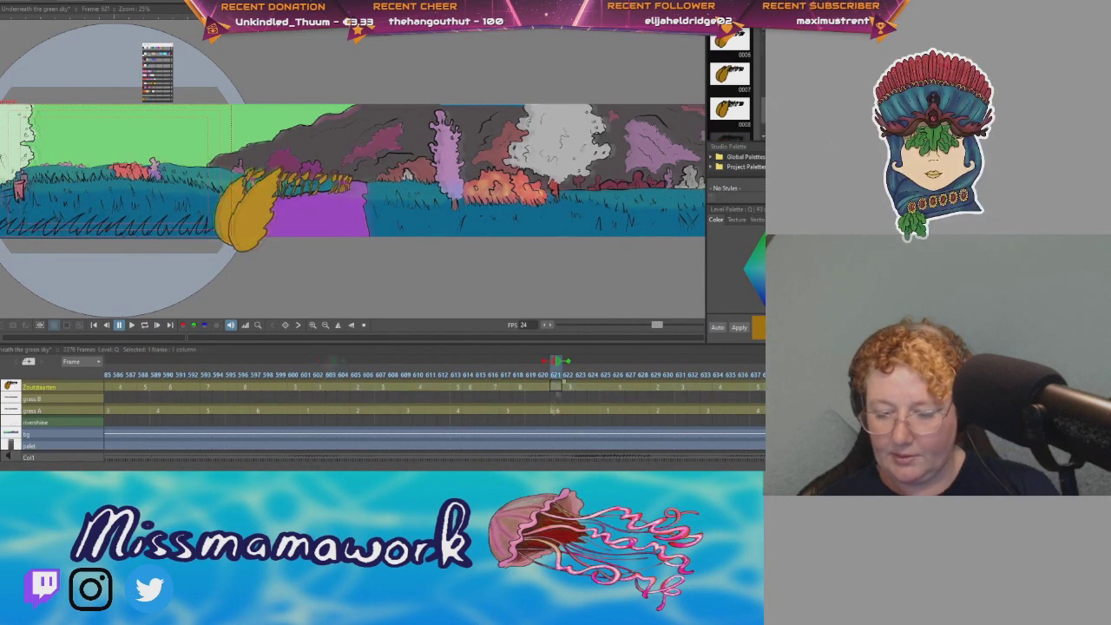
scroll(535, 413, "down", 5)
left_click(535, 411)
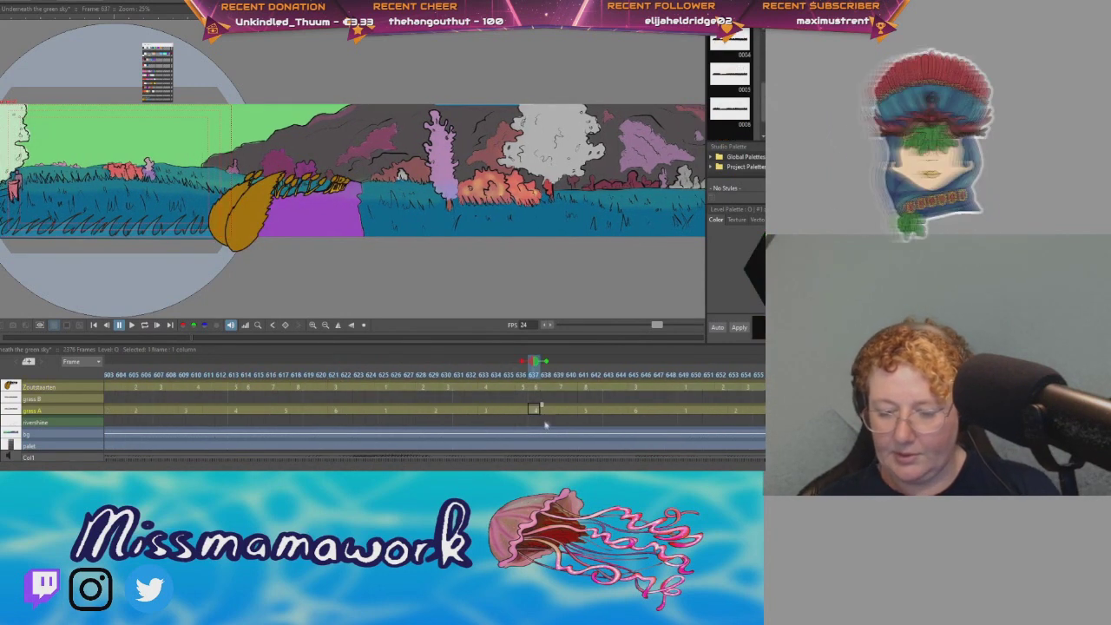
scroll(535, 413, "down", 5)
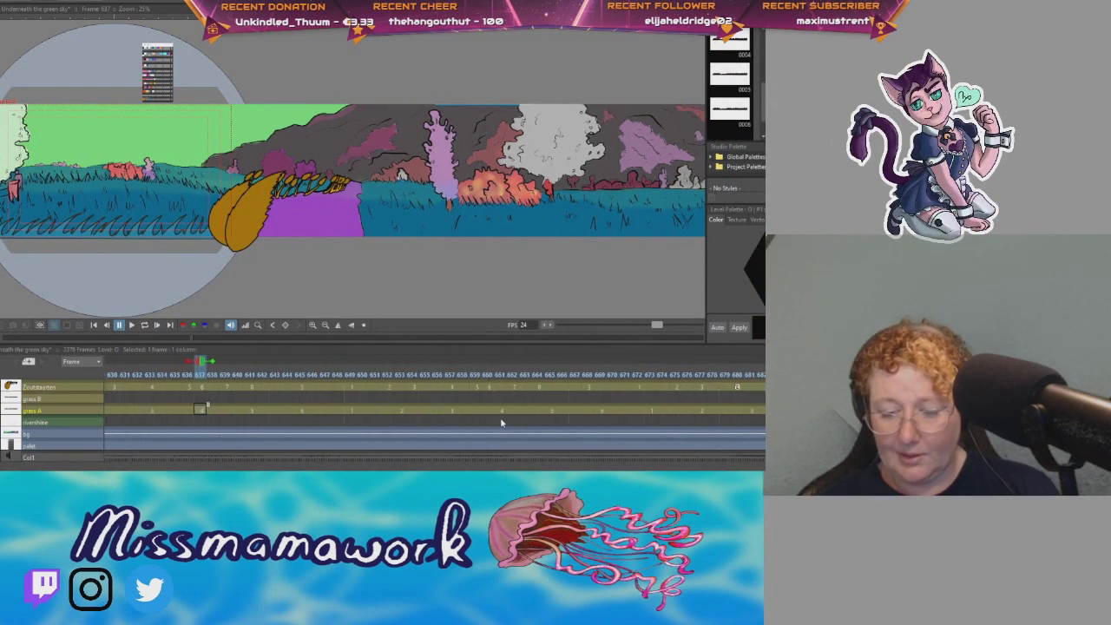
scroll(501, 422, "down", 5)
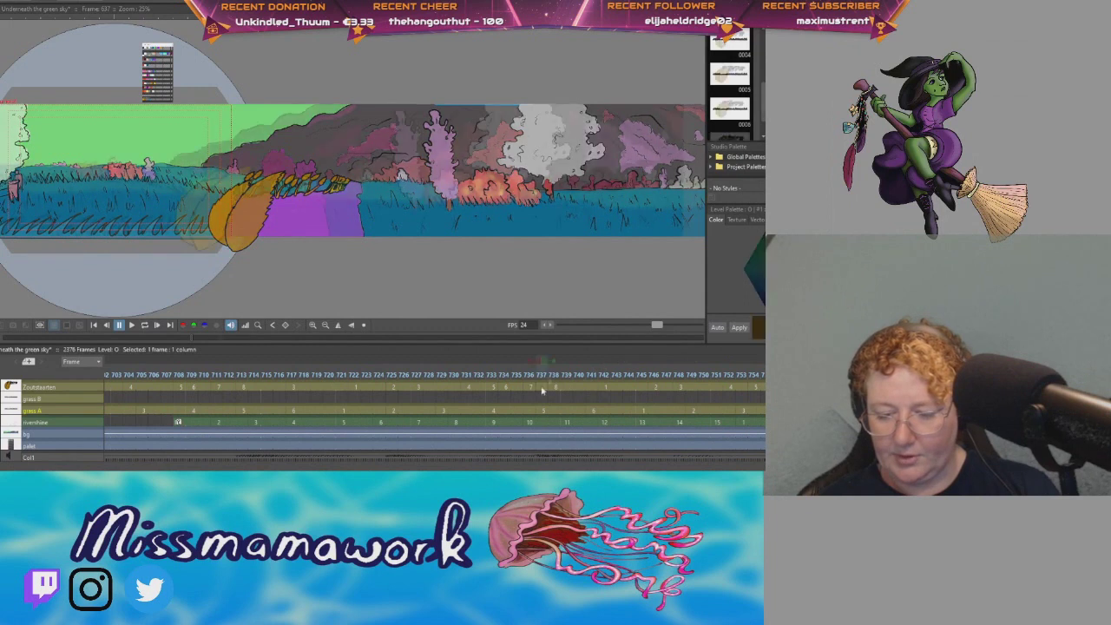
left_click(529, 386)
left_click(554, 387)
left_click_drag(563, 382, 574, 383)
Step: Adjust the Zoutstaarten exposure near frame 853 and select the cell at frame 880
scroll(555, 415, "right", 3)
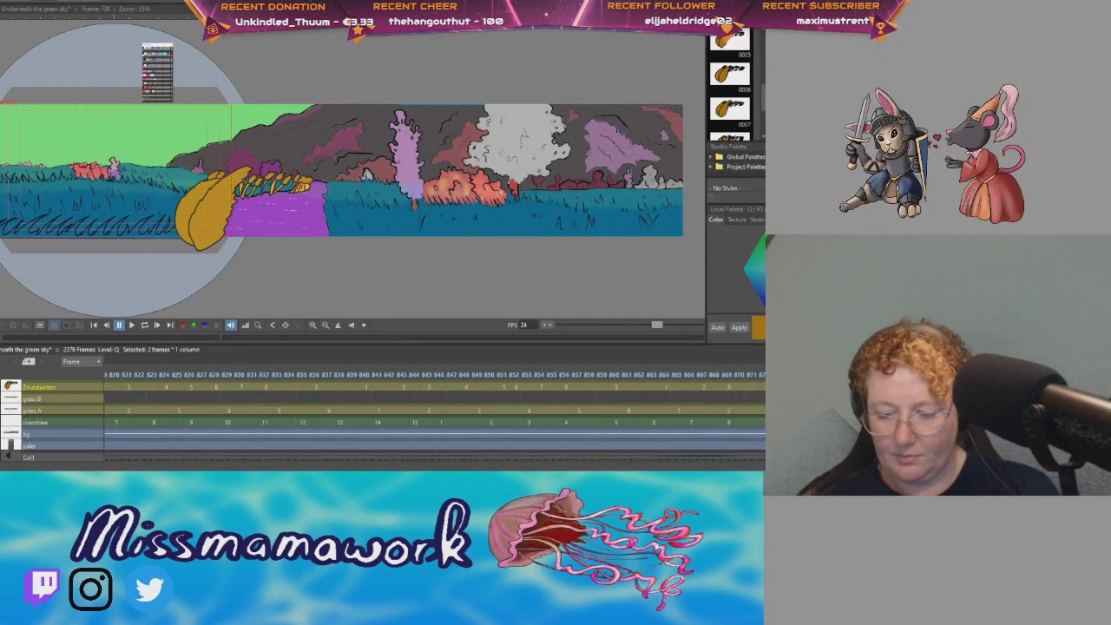
left_click(530, 386)
left_click_drag(536, 386, 624, 386)
left_click(566, 386)
left_click(594, 386)
left_click(643, 386)
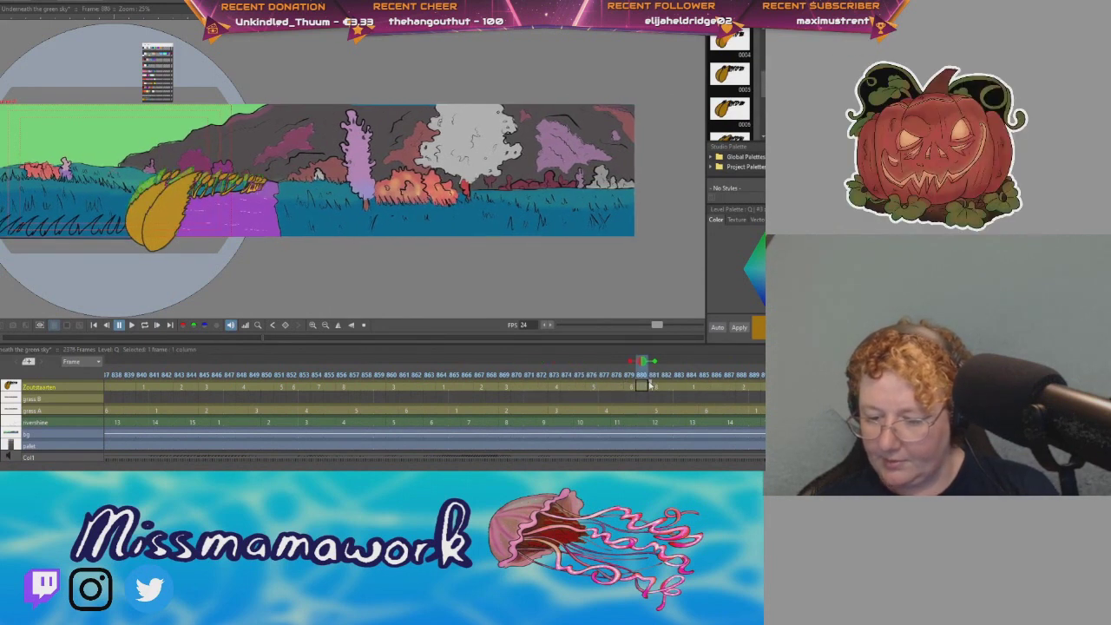